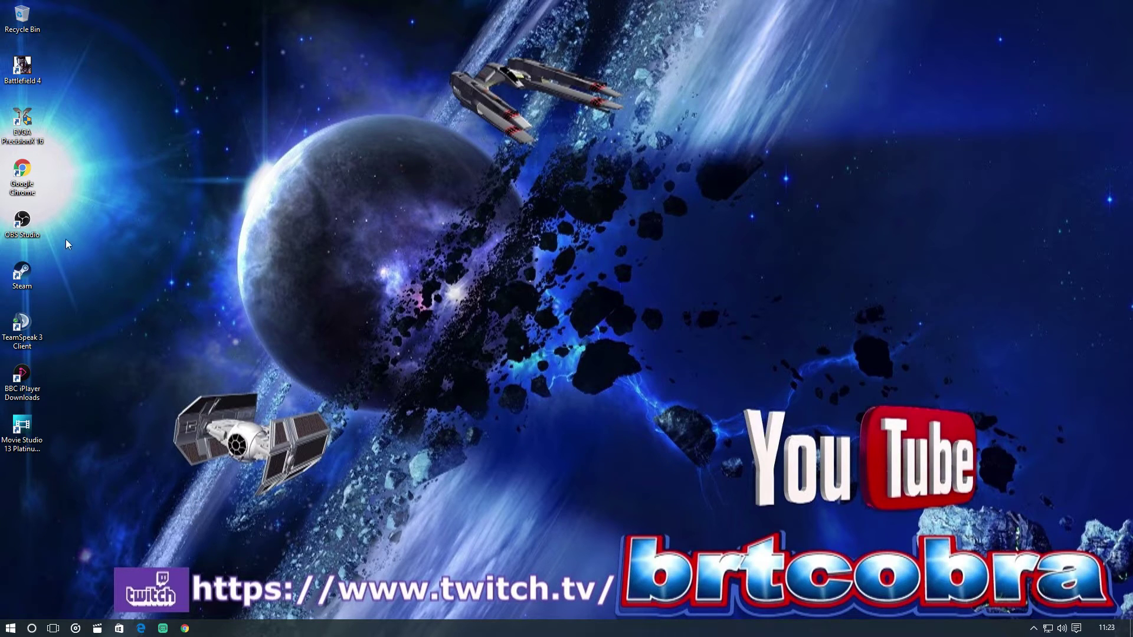
Open Steam and launch Movie Studio 13 Platinum from the Library
{"action": "double_click", "coordinate": [22, 274]}
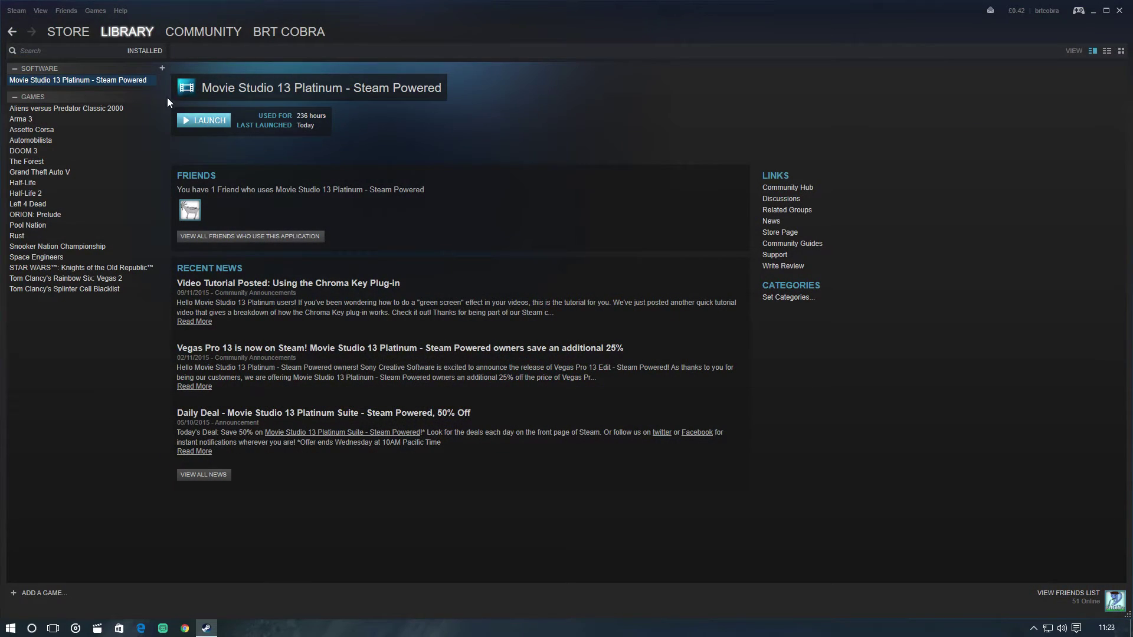
{"action": "left_click", "coordinate": [213, 120]}
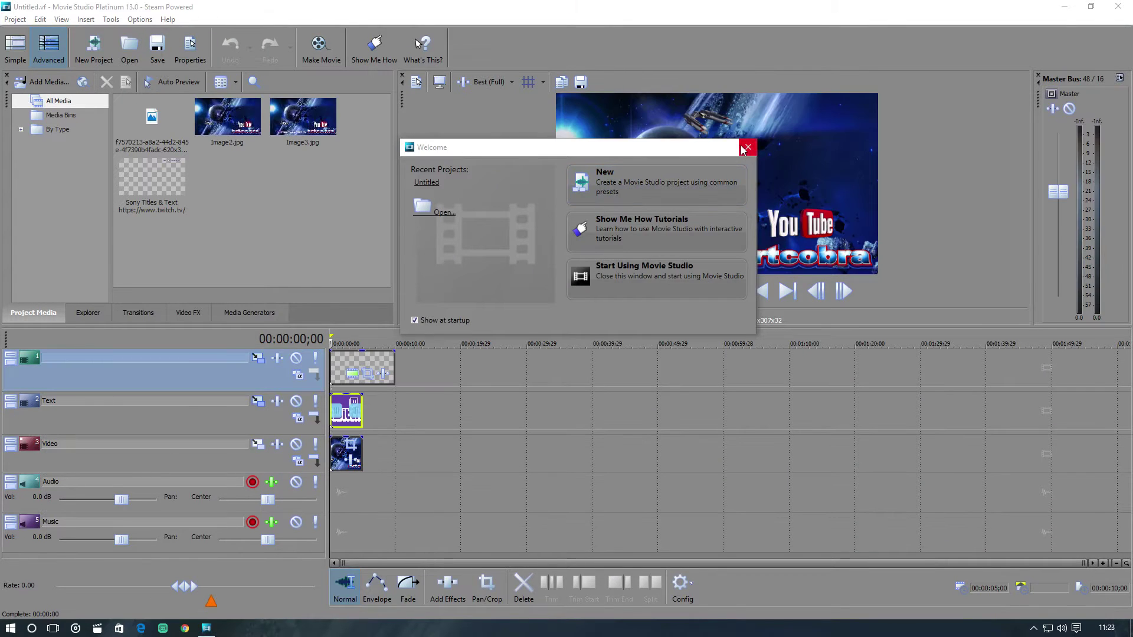
Dismiss the Welcome window and cut the clips from the first, Text and Video tracks
{"action": "left_click", "coordinate": [748, 147]}
{"action": "right_click", "coordinate": [355, 358]}
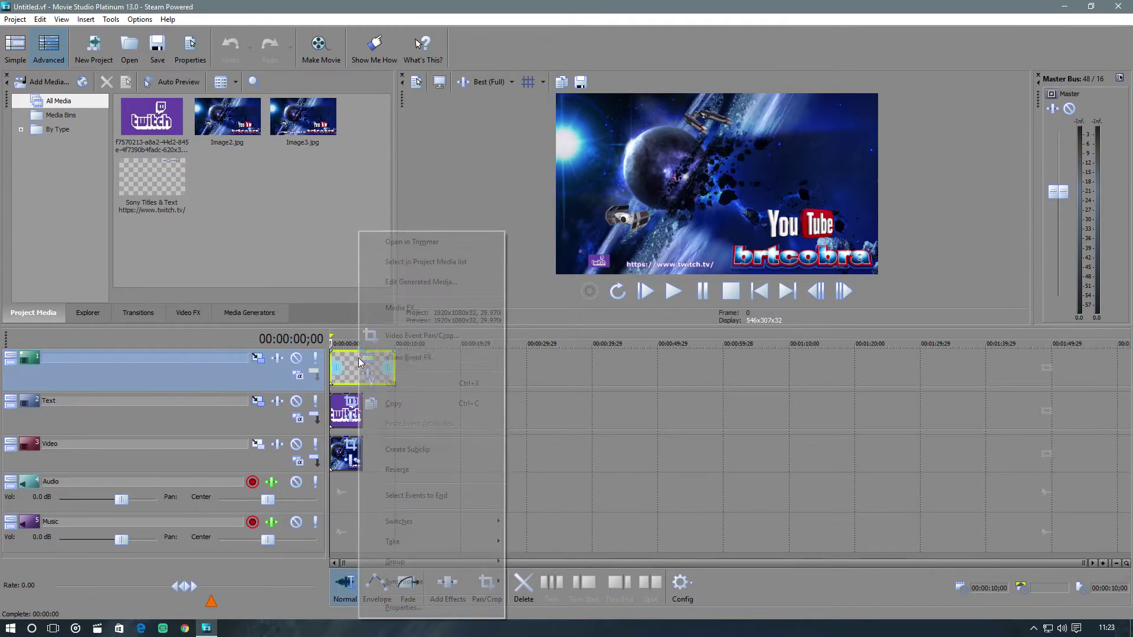
{"action": "left_click", "coordinate": [415, 385]}
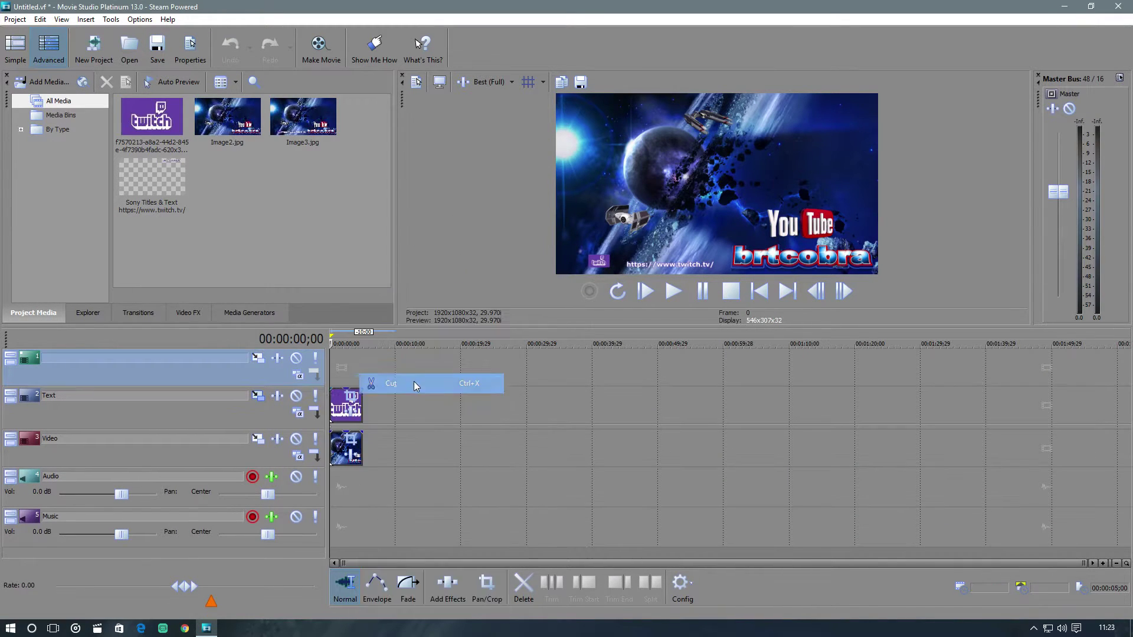
{"action": "right_click", "coordinate": [348, 404]}
{"action": "left_click", "coordinate": [390, 342]}
{"action": "right_click", "coordinate": [346, 426]}
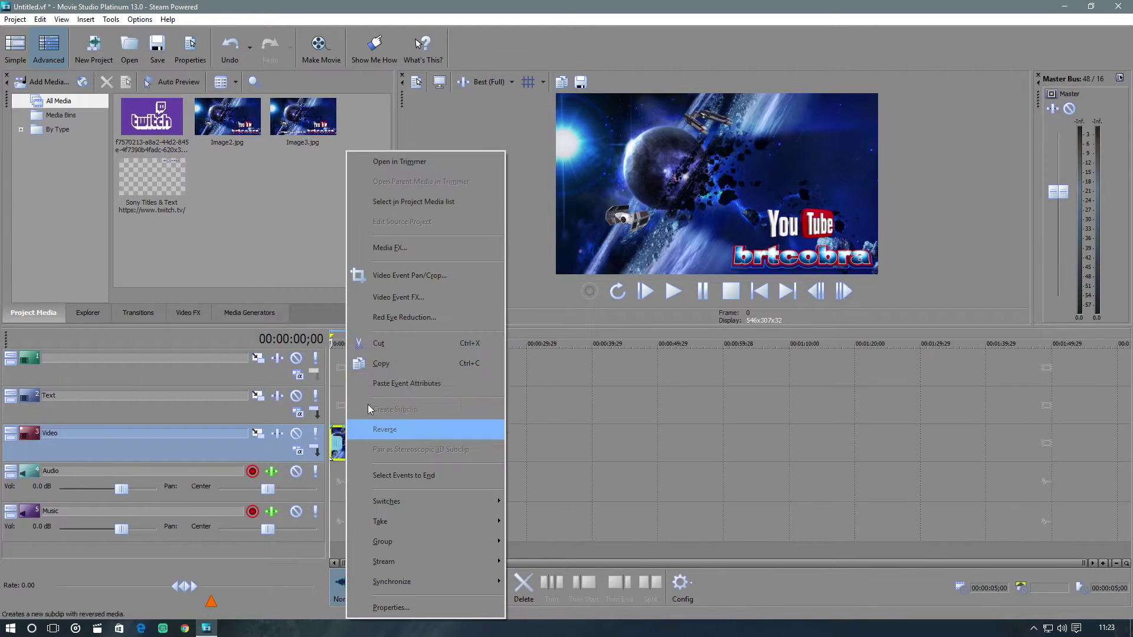
{"action": "left_click", "coordinate": [394, 348]}
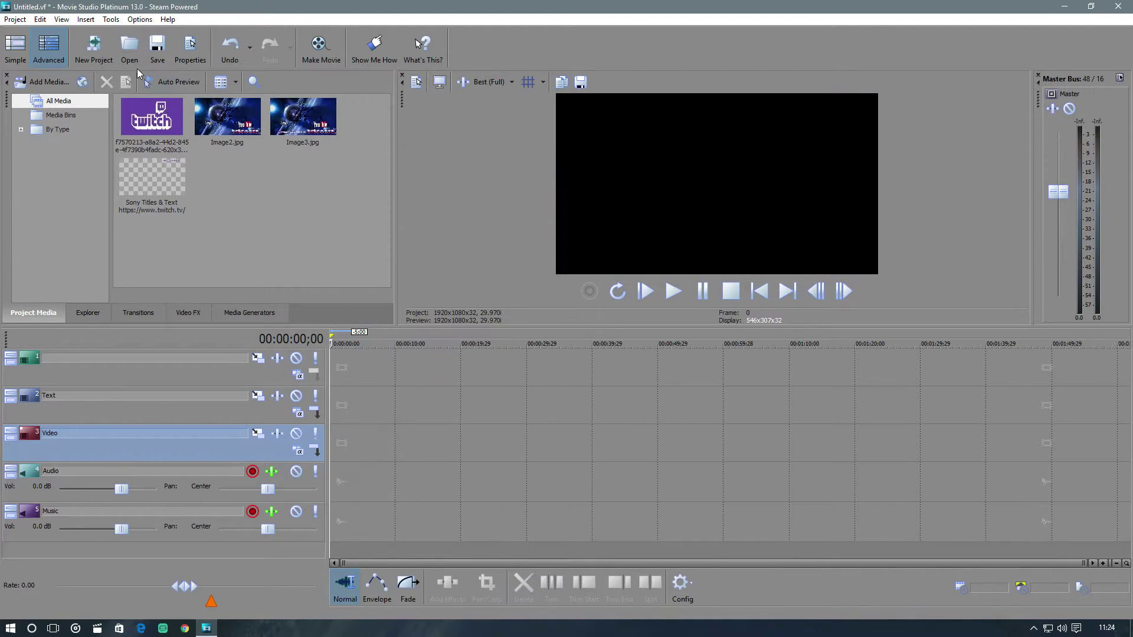
Start a new 1920x1080 project without saving the old one
{"action": "left_click", "coordinate": [129, 46]}
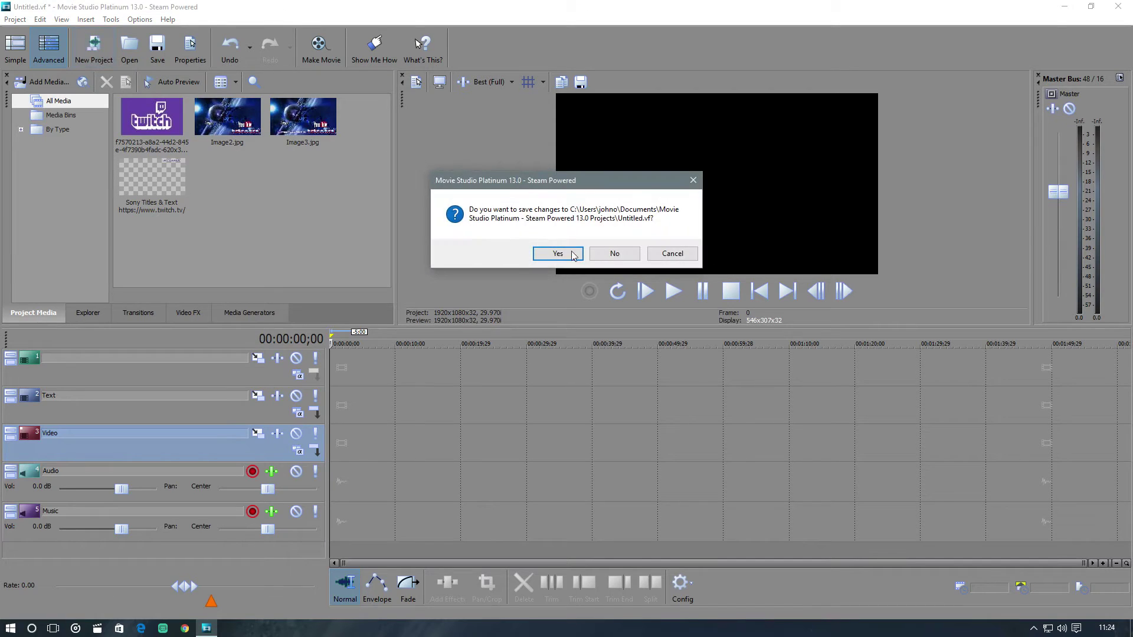
{"action": "left_click", "coordinate": [597, 260]}
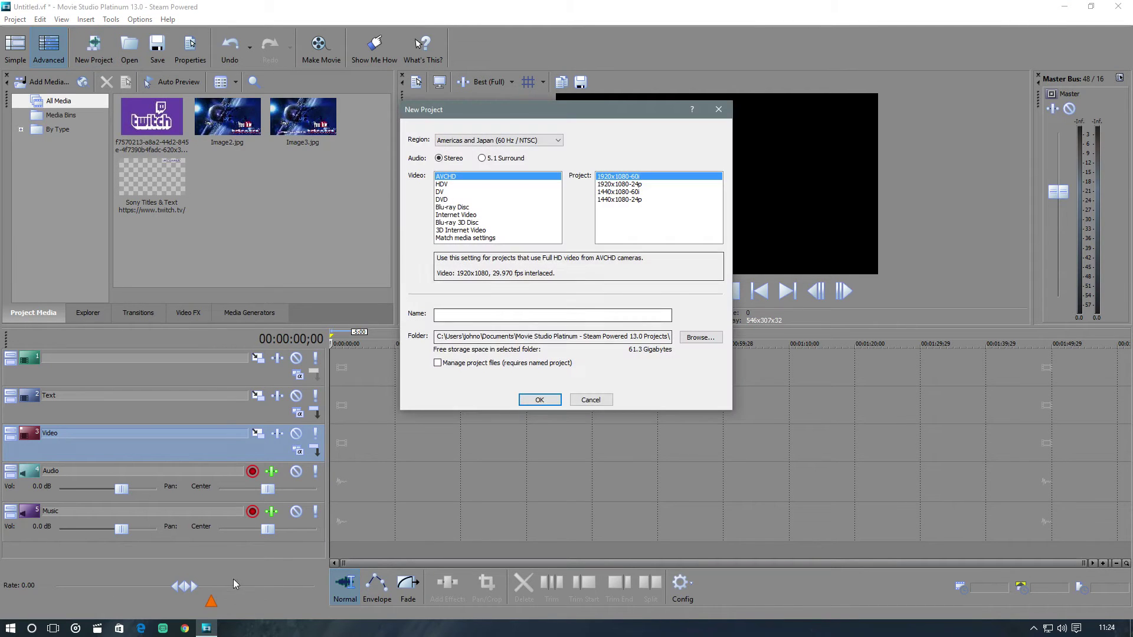
{"action": "left_click", "coordinate": [538, 400]}
{"action": "left_click", "coordinate": [10, 628]}
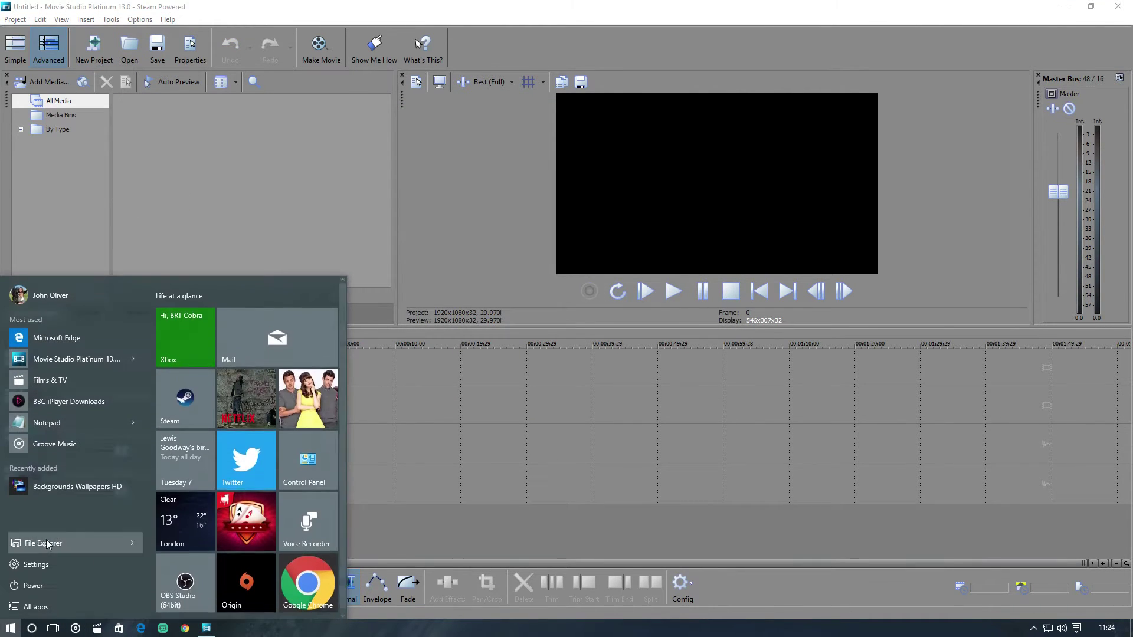
Browse File Explorer to D:\shadowplay\video's\The Forest
{"action": "left_click", "coordinate": [47, 543]}
{"action": "double_click", "coordinate": [657, 401]}
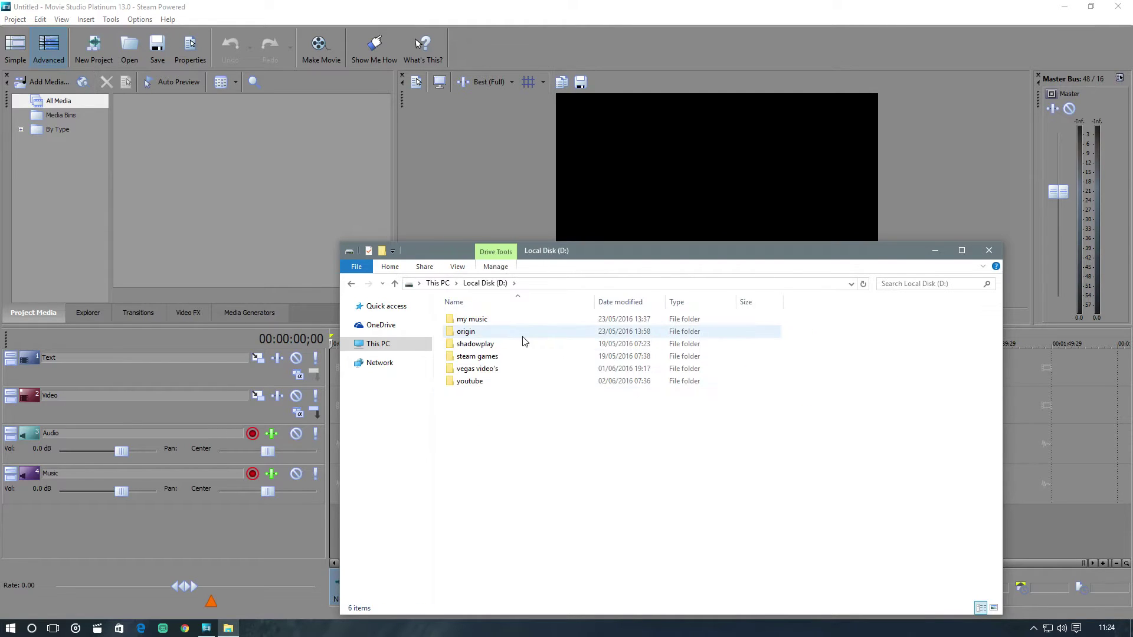
{"action": "double_click", "coordinate": [516, 345]}
{"action": "double_click", "coordinate": [491, 334]}
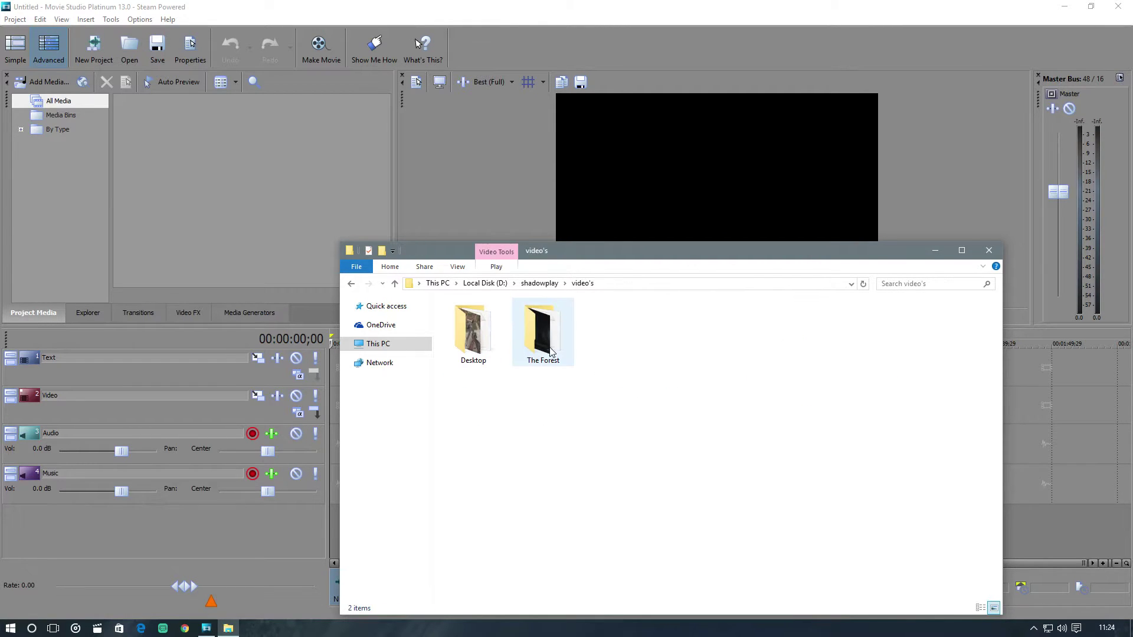
{"action": "double_click", "coordinate": [551, 351]}
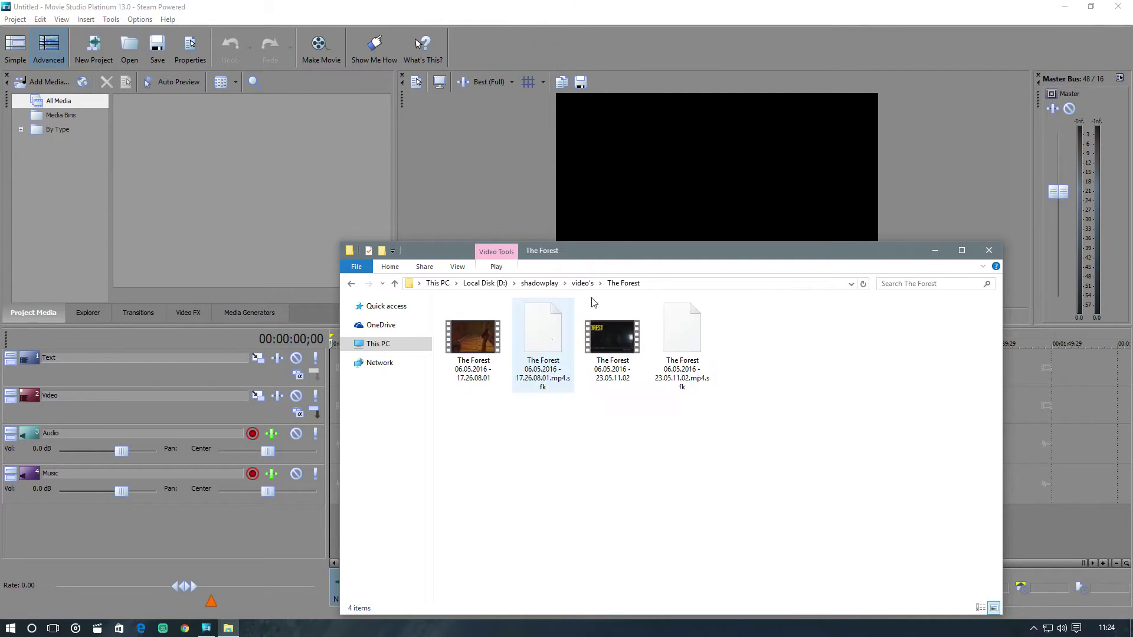
Drag The Forest 06.05.2016 - 23.05.11.02.mp4 onto the timeline, then close Explorer
{"action": "left_click_drag", "start_coordinate": [608, 250], "coordinate": [798, 155]}
{"action": "left_click", "coordinate": [796, 235]}
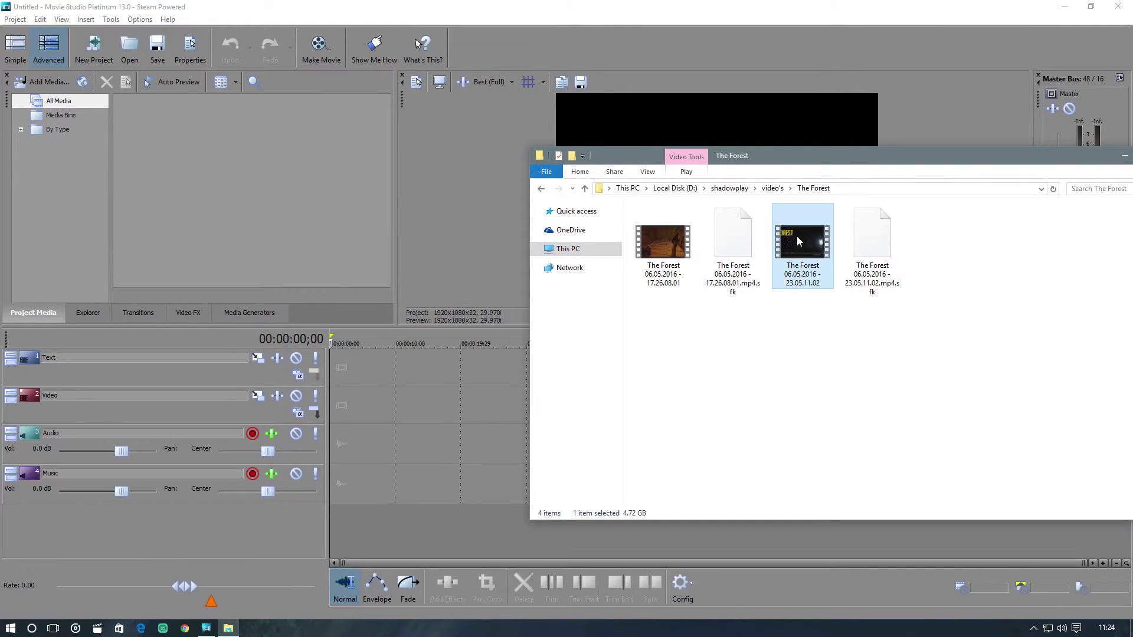
{"action": "left_click_drag", "start_coordinate": [796, 235], "coordinate": [301, 439]}
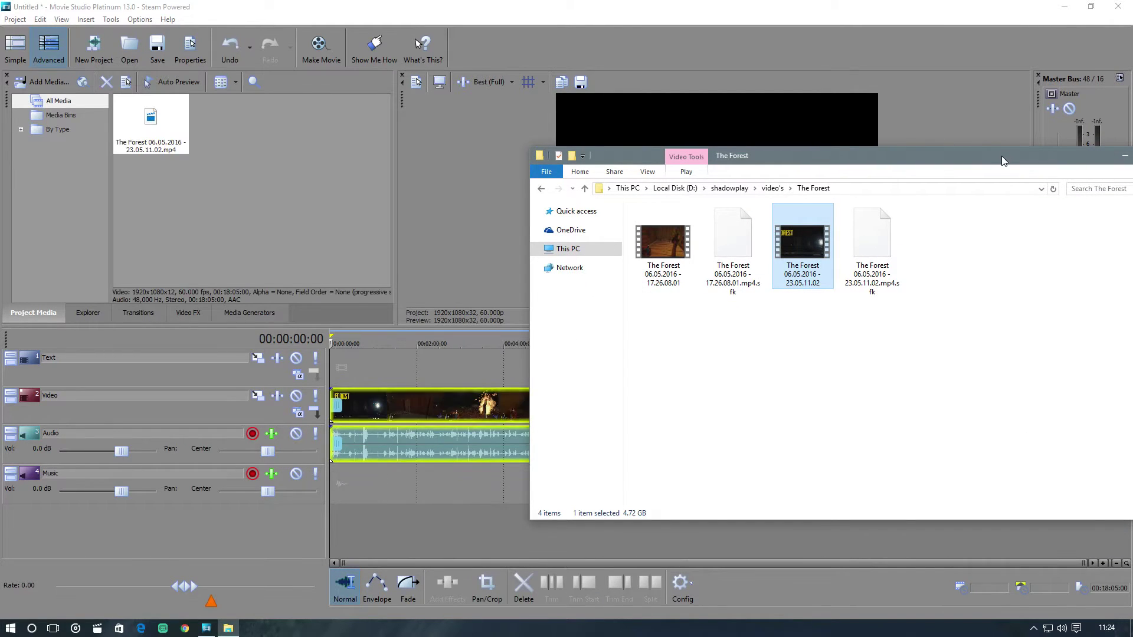
{"action": "left_click", "coordinate": [1000, 155]}
{"action": "key", "text": "alt+F4"}
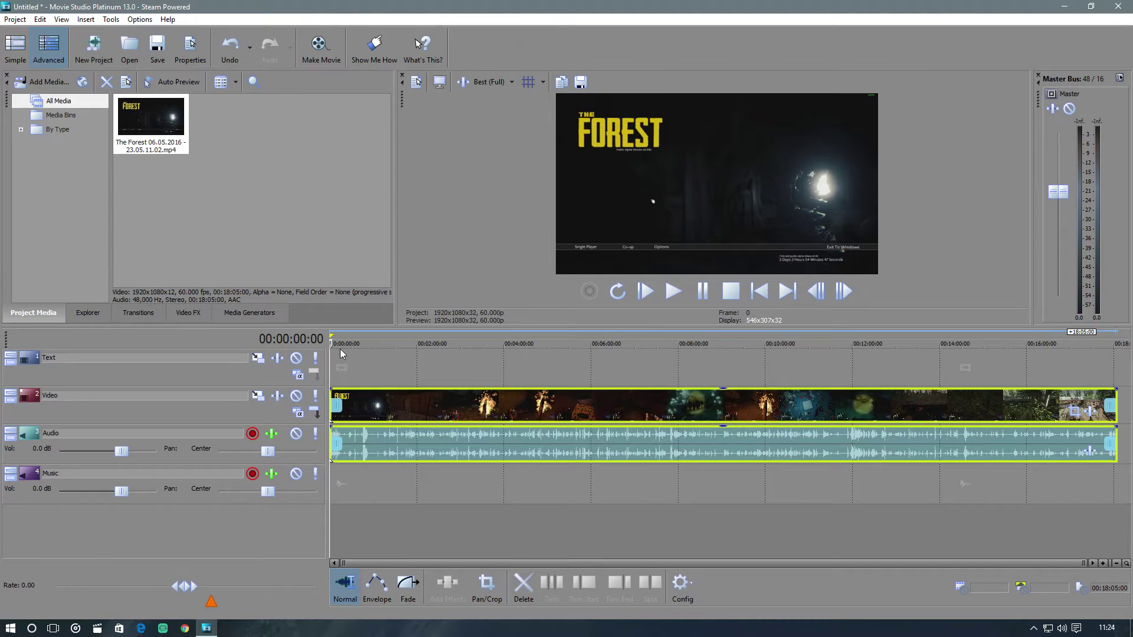
Split the recording at 00:14:50:23 and cut away the earlier part
{"action": "left_click_drag", "start_coordinate": [340, 353], "coordinate": [976, 354]}
{"action": "key", "text": "s"}
{"action": "right_click", "coordinate": [883, 404]}
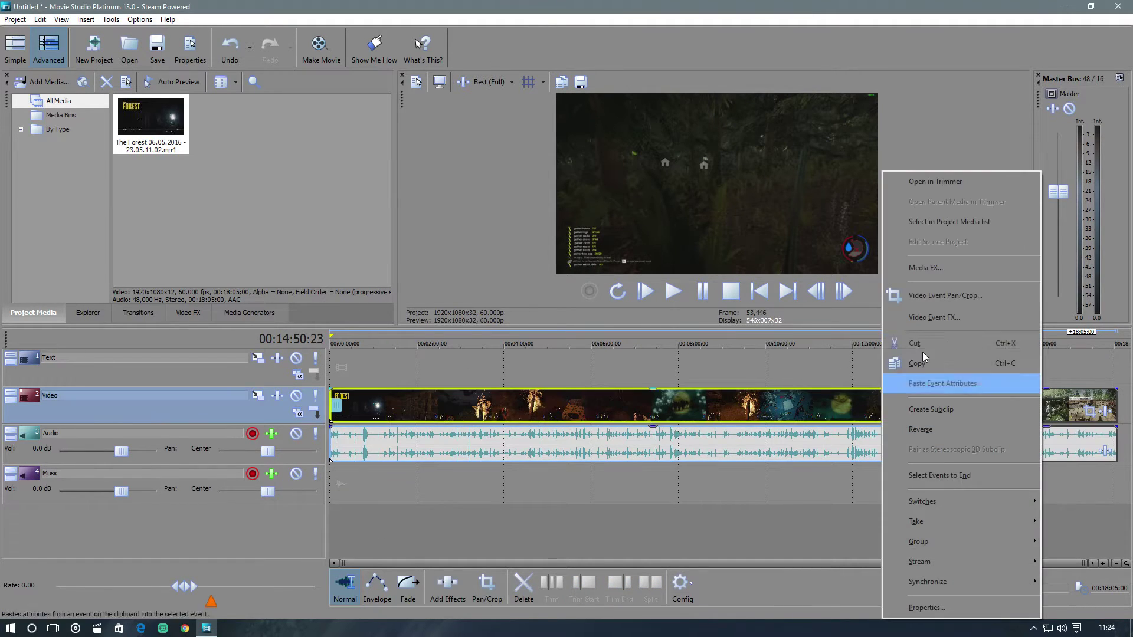
{"action": "left_click", "coordinate": [915, 343]}
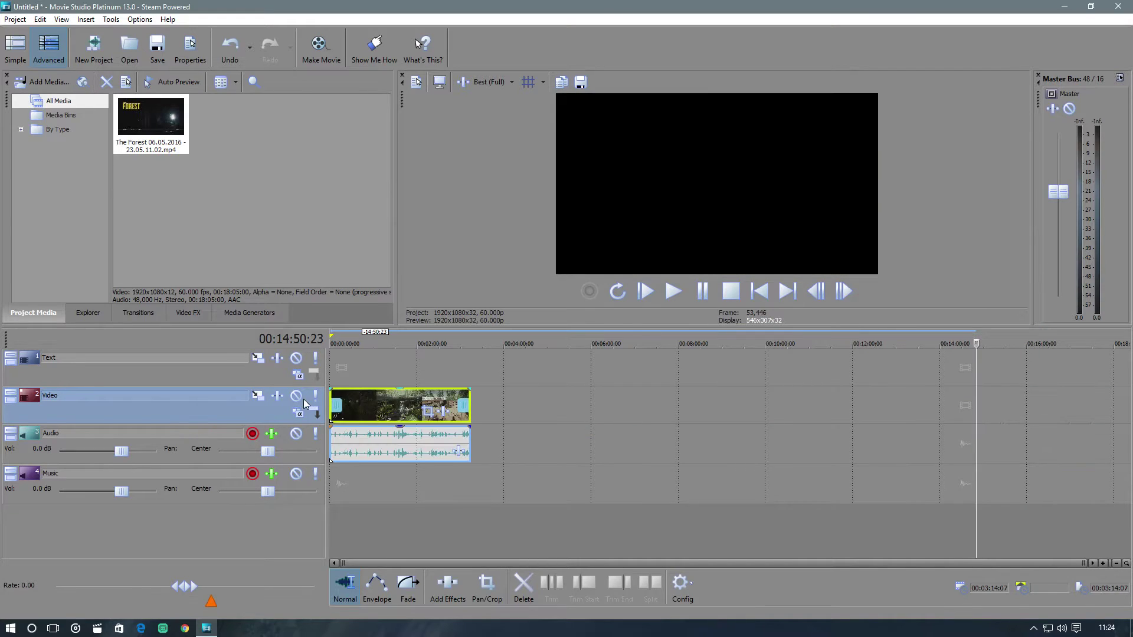
Tick Disable resample in the remaining clip's Properties
{"action": "left_click_drag", "start_coordinate": [977, 344], "coordinate": [336, 352]}
{"action": "left_click", "coordinate": [387, 407]}
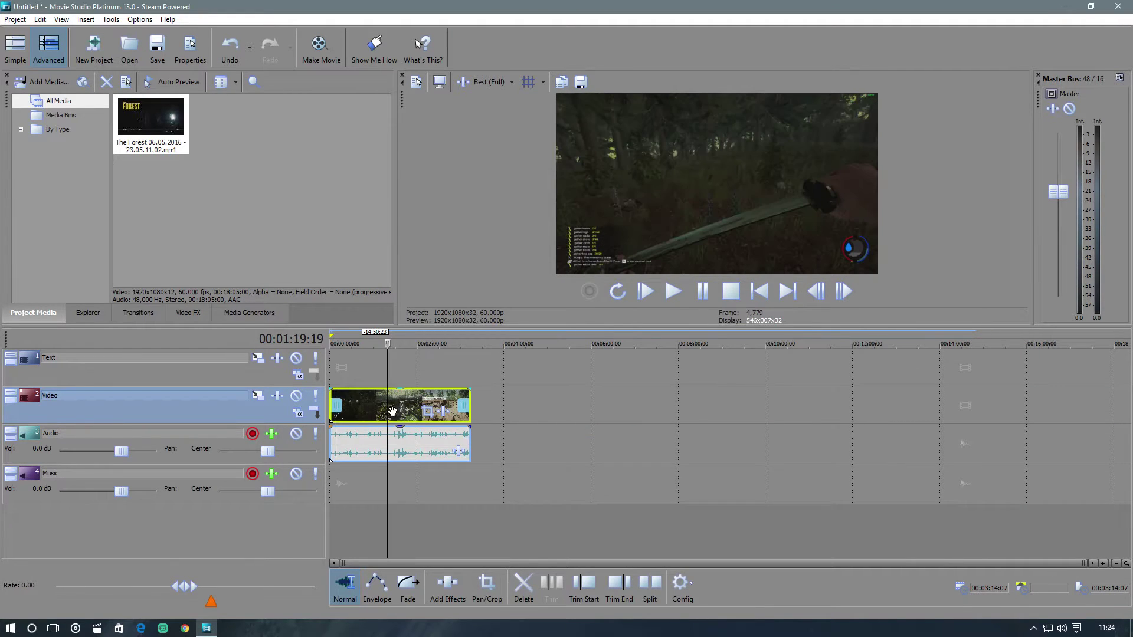
{"action": "right_click", "coordinate": [401, 409]}
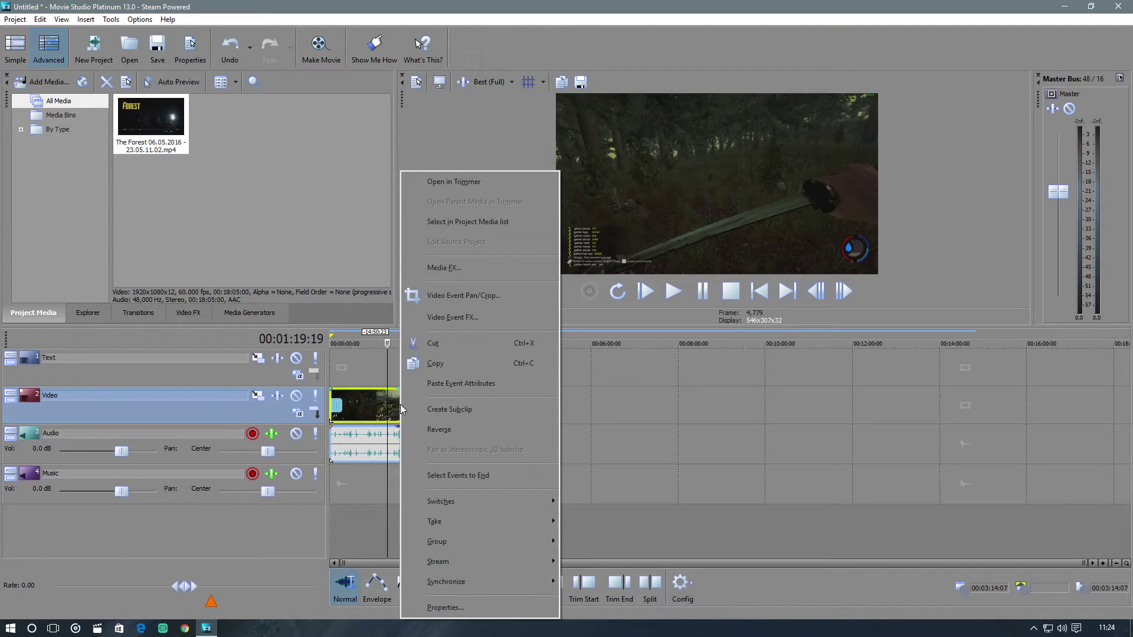
{"action": "left_click", "coordinate": [437, 608]}
{"action": "left_click", "coordinate": [477, 248]}
{"action": "left_click", "coordinate": [605, 427]}
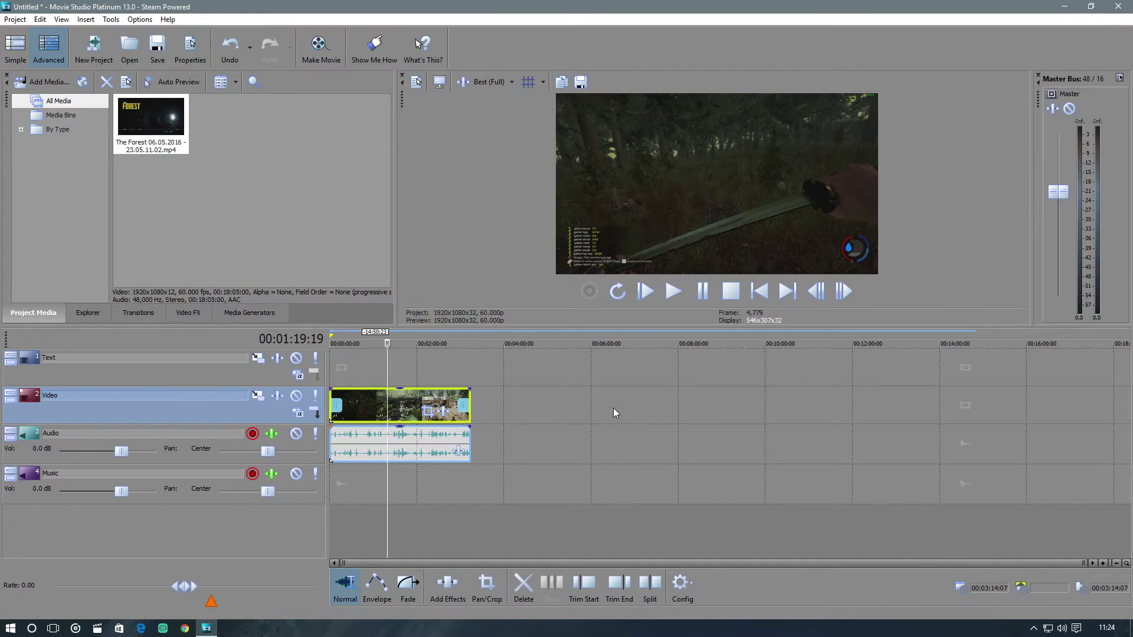
{"action": "scroll", "coordinate": [749, 381], "scroll_direction": "up", "scroll_amount": 4}
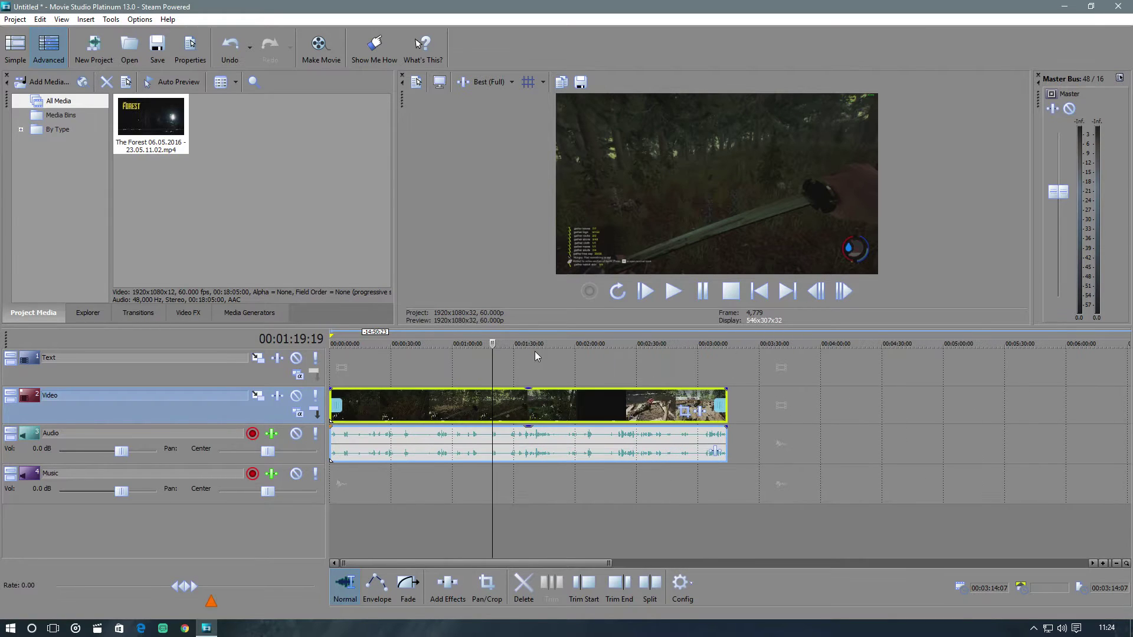
Apply the Default Color Corrector preset to The Forest clip with Saturation 1.2
{"action": "left_click_drag", "start_coordinate": [494, 342], "coordinate": [331, 341]}
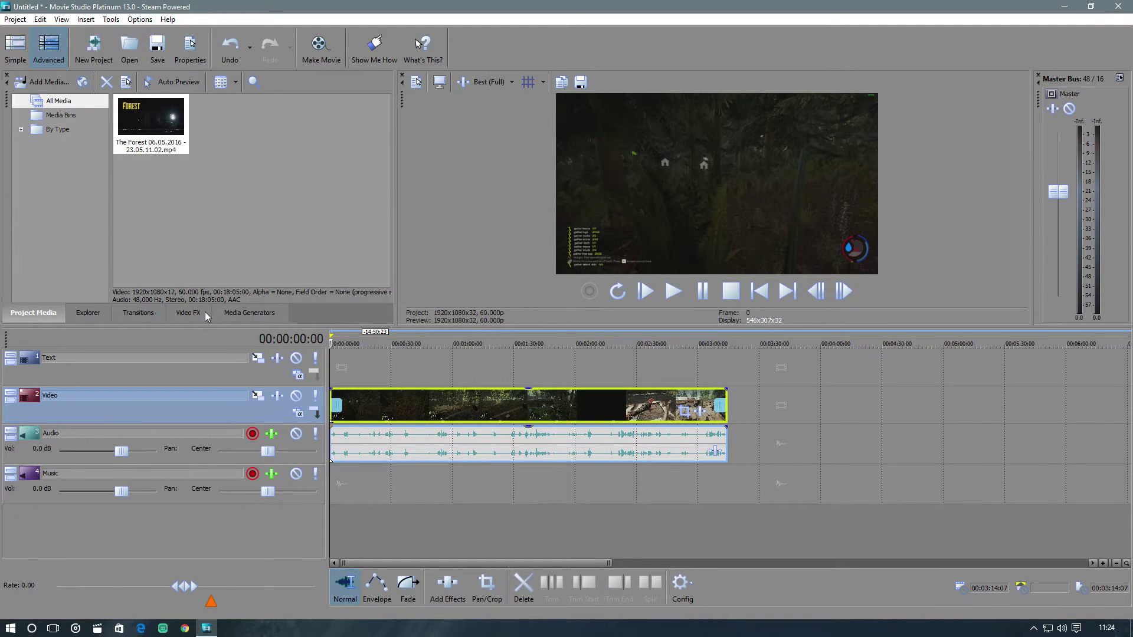
{"action": "left_click", "coordinate": [189, 312]}
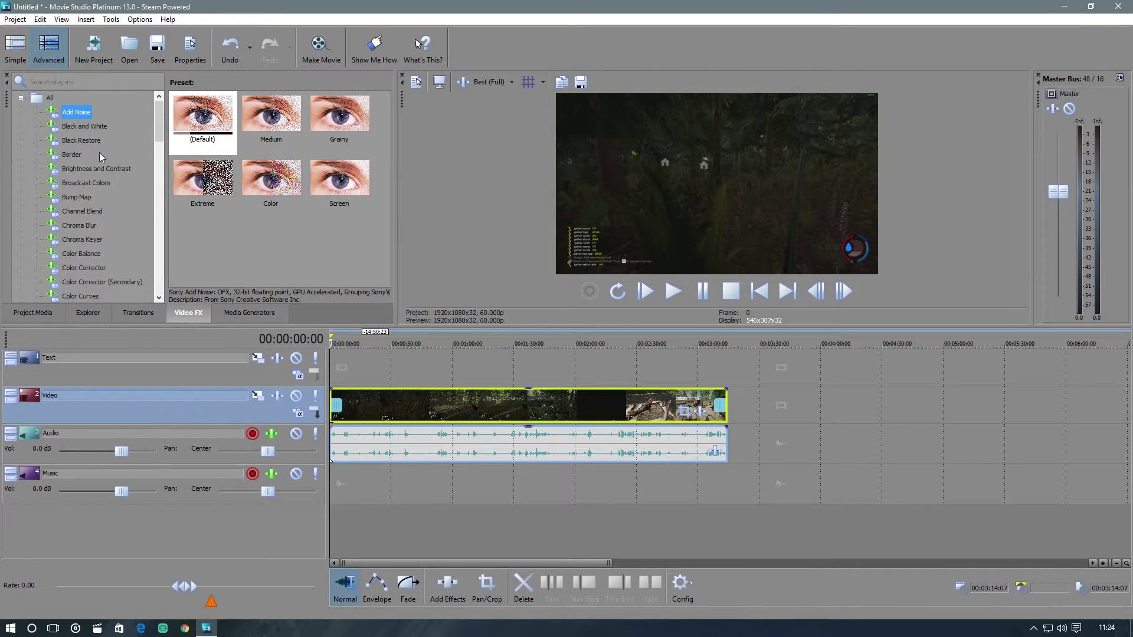
{"action": "scroll", "coordinate": [111, 205], "scroll_direction": "down", "scroll_amount": 1}
{"action": "left_click", "coordinate": [93, 226]}
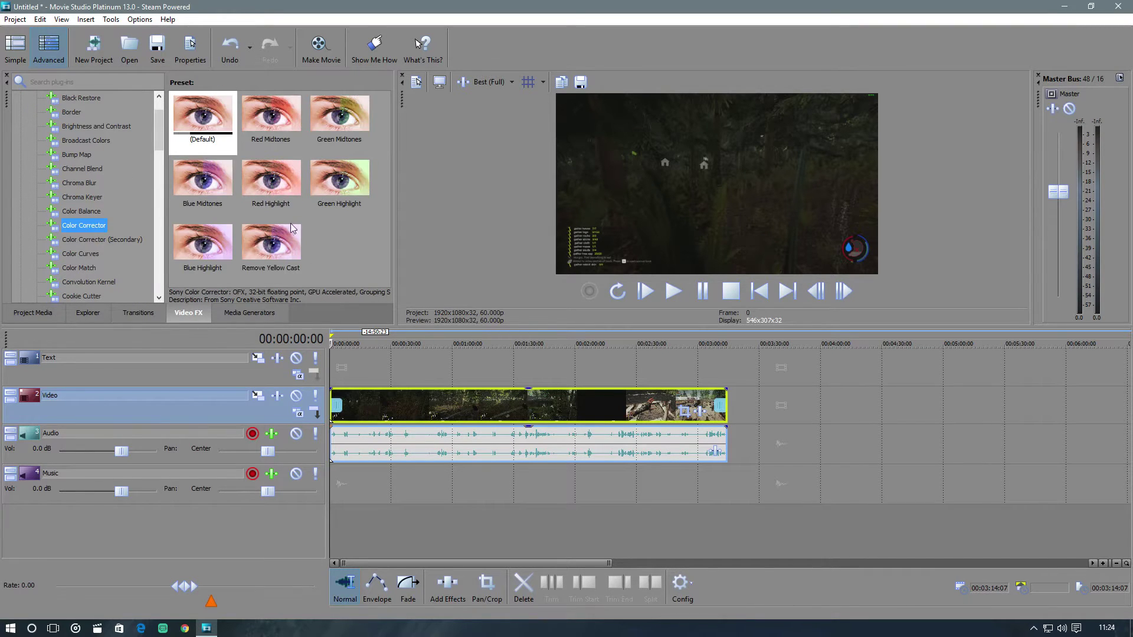
{"action": "left_click_drag", "start_coordinate": [201, 118], "coordinate": [455, 408]}
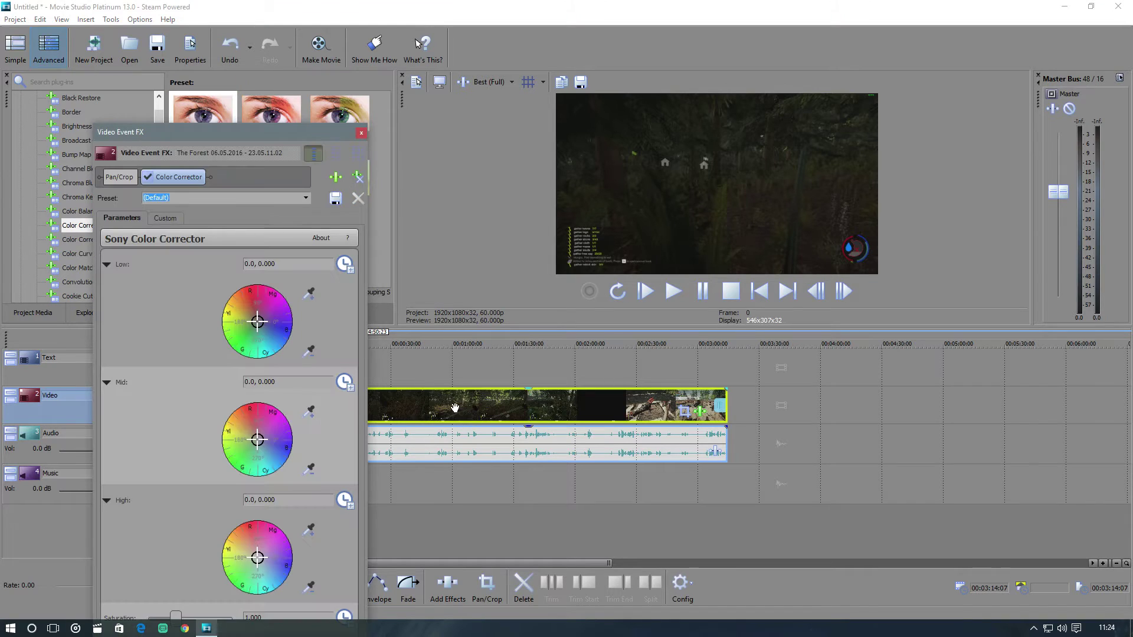
{"action": "left_click_drag", "start_coordinate": [275, 131], "coordinate": [253, 26]}
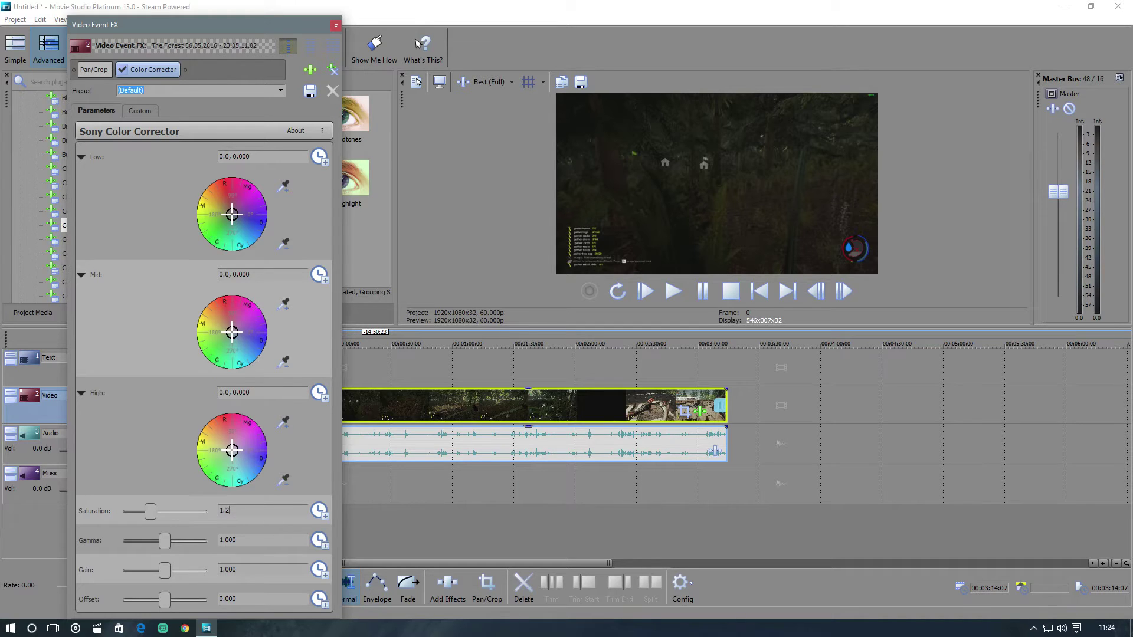
{"action": "left_click", "coordinate": [335, 25]}
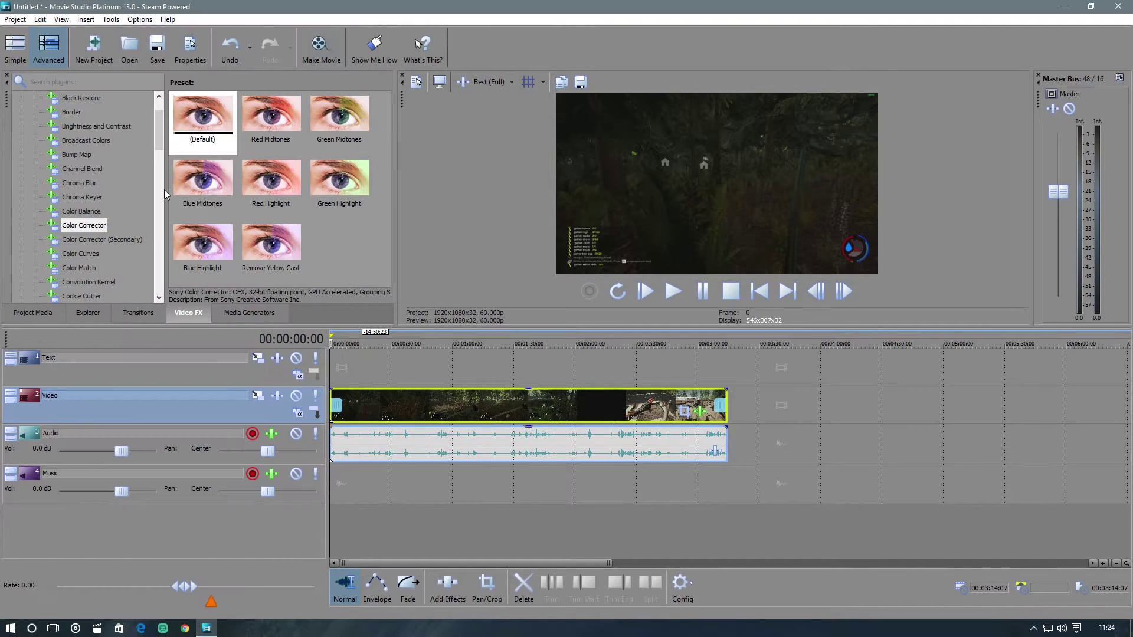
Add the Sony Levels 'Computer RGB to Studio RGB' preset to the clip, input end 0.958
{"action": "scroll", "coordinate": [114, 214], "scroll_direction": "down", "scroll_amount": 8}
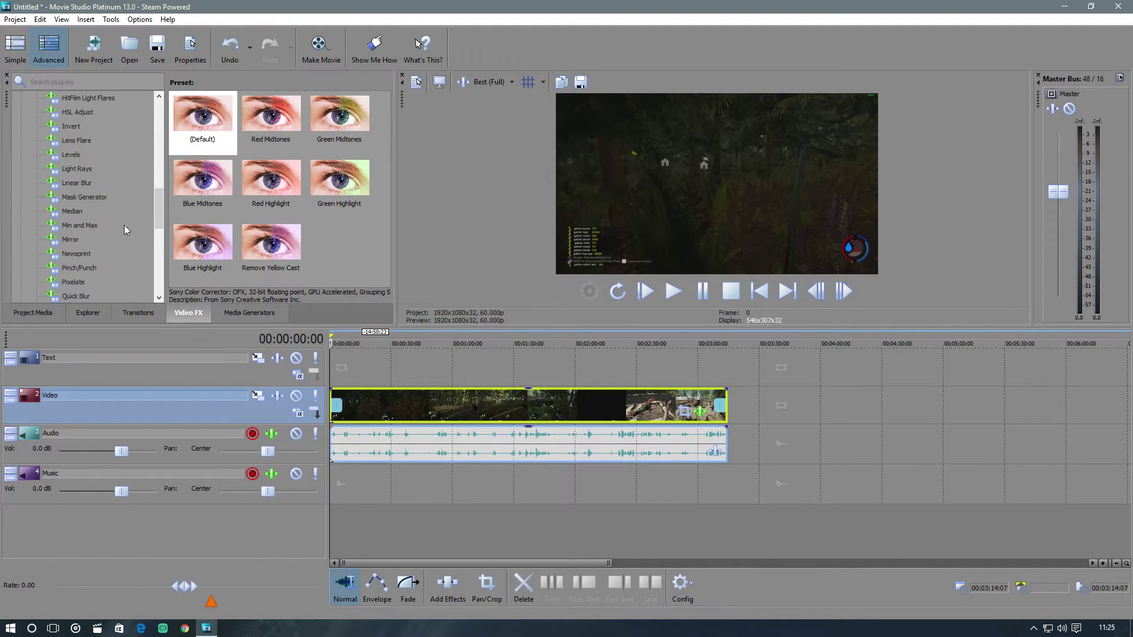
{"action": "left_click", "coordinate": [72, 155]}
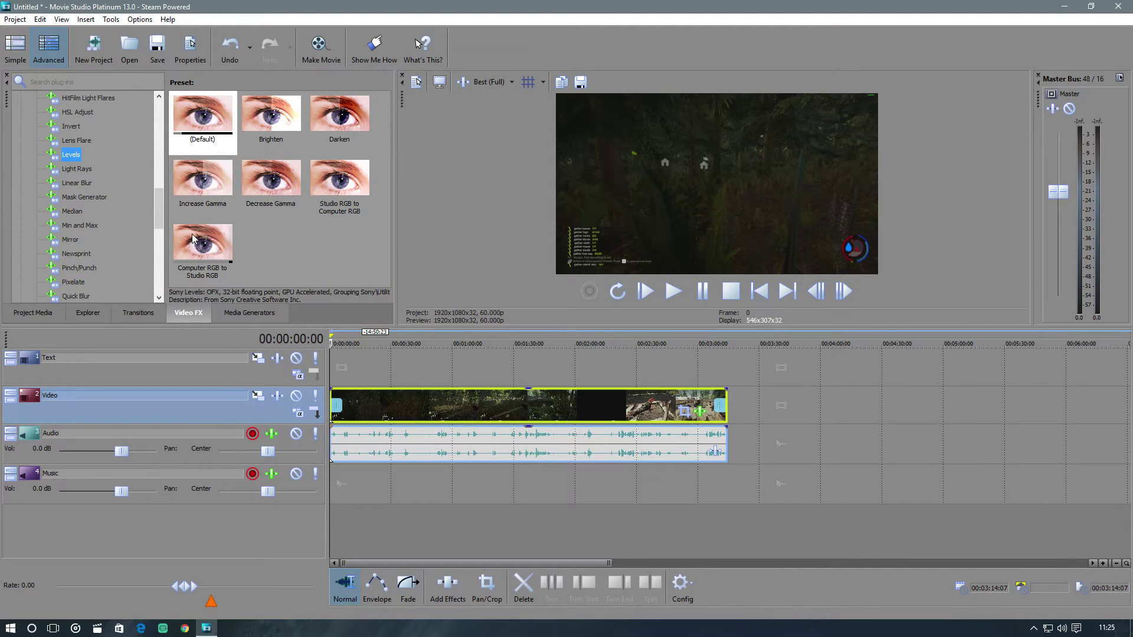
{"action": "left_click_drag", "start_coordinate": [194, 243], "coordinate": [420, 408]}
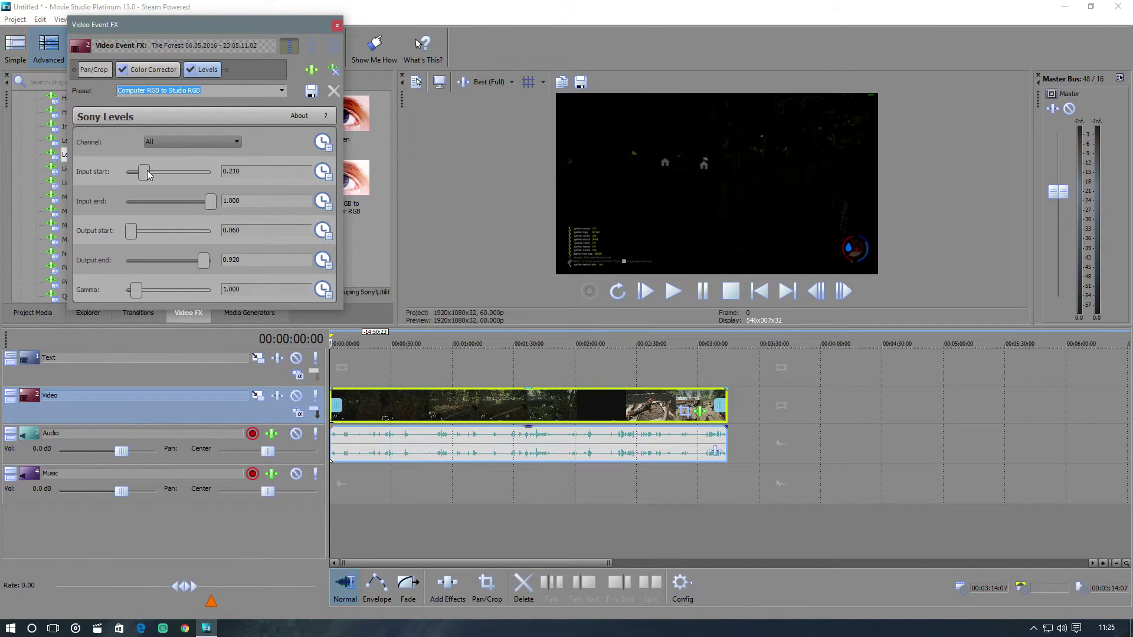
{"action": "mouse_move", "coordinate": [211, 202]}
{"action": "left_mouse_down"}
{"action": "mouse_move", "coordinate": [137, 204]}
{"action": "mouse_move", "coordinate": [195, 203]}
{"action": "left_mouse_up"}
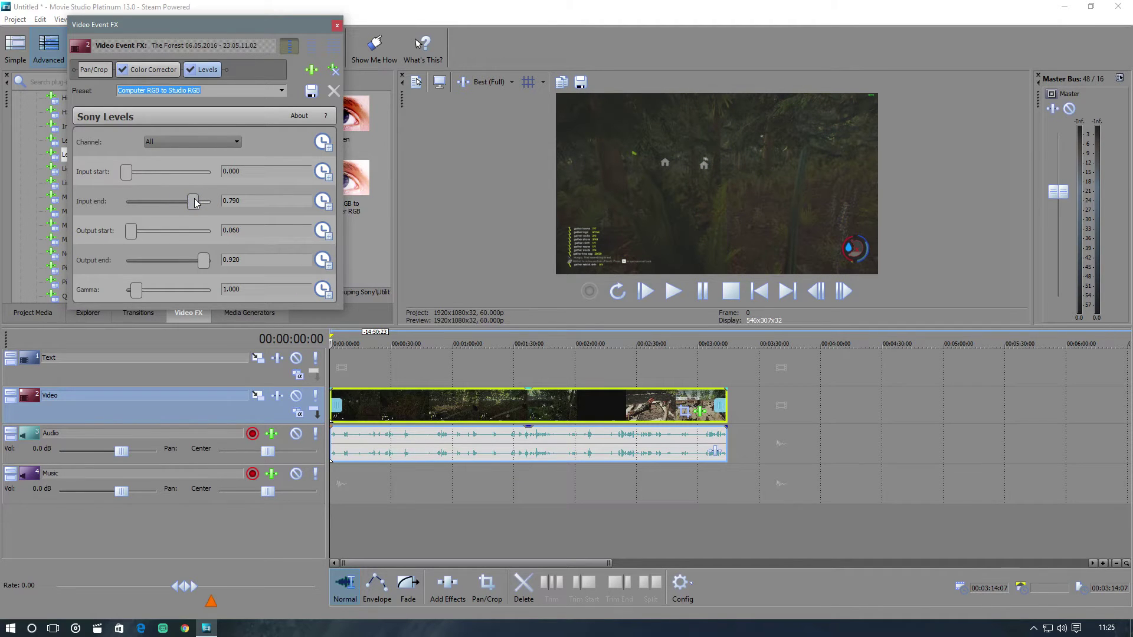
{"action": "left_click", "coordinate": [337, 27]}
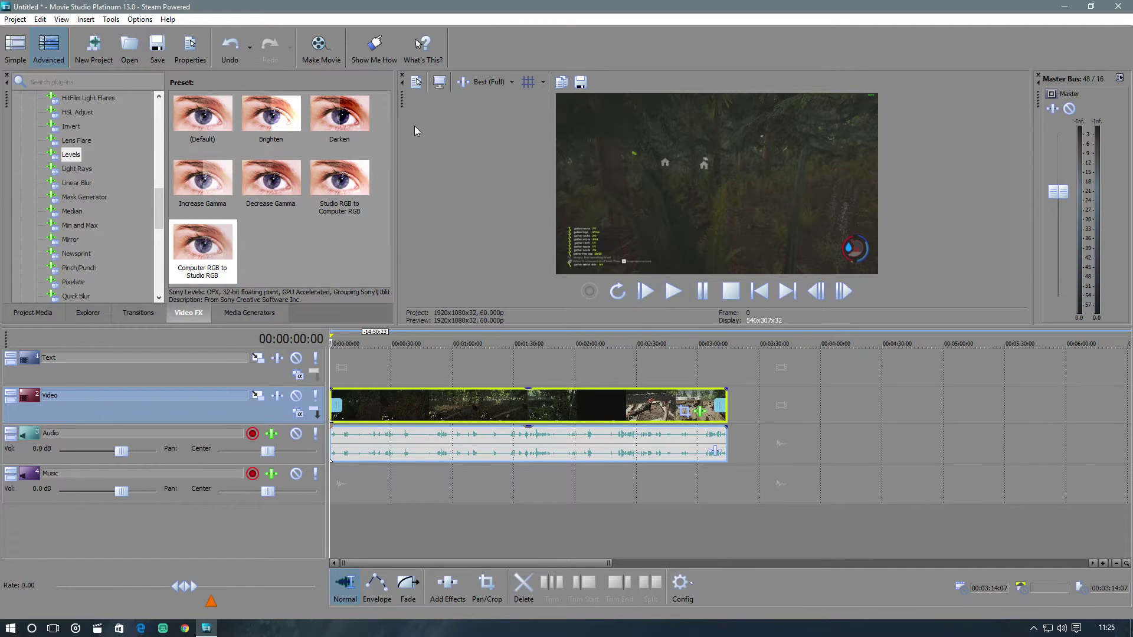
In Preferences > Video, set GPU acceleration to NVIDIA GeForce GTX 780
{"action": "left_click", "coordinate": [140, 19]}
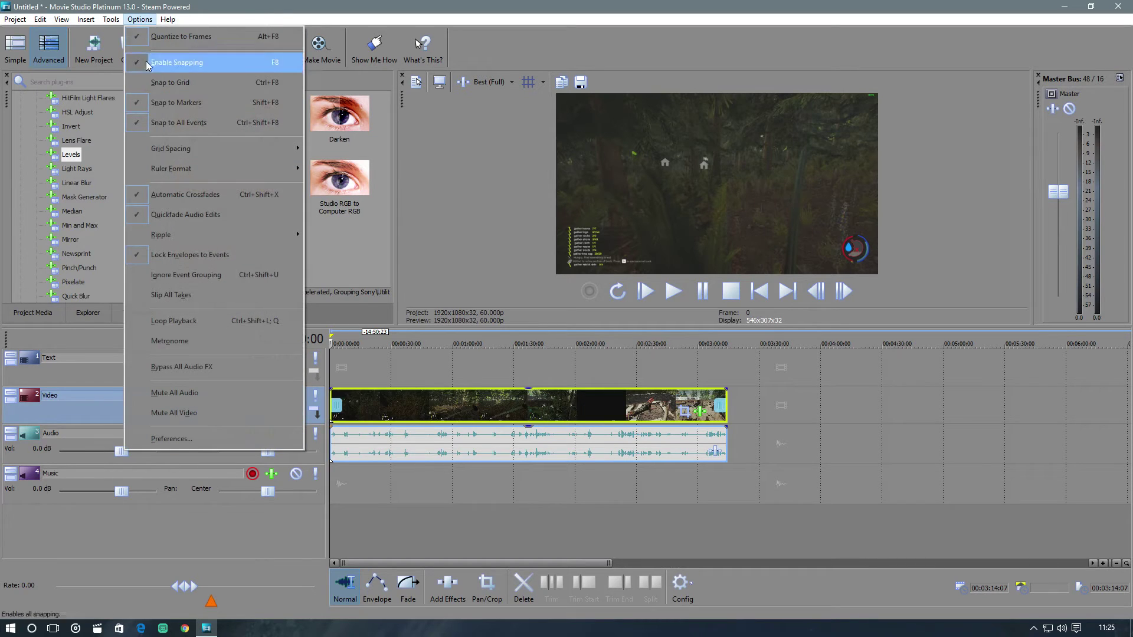
{"action": "left_click", "coordinate": [187, 438]}
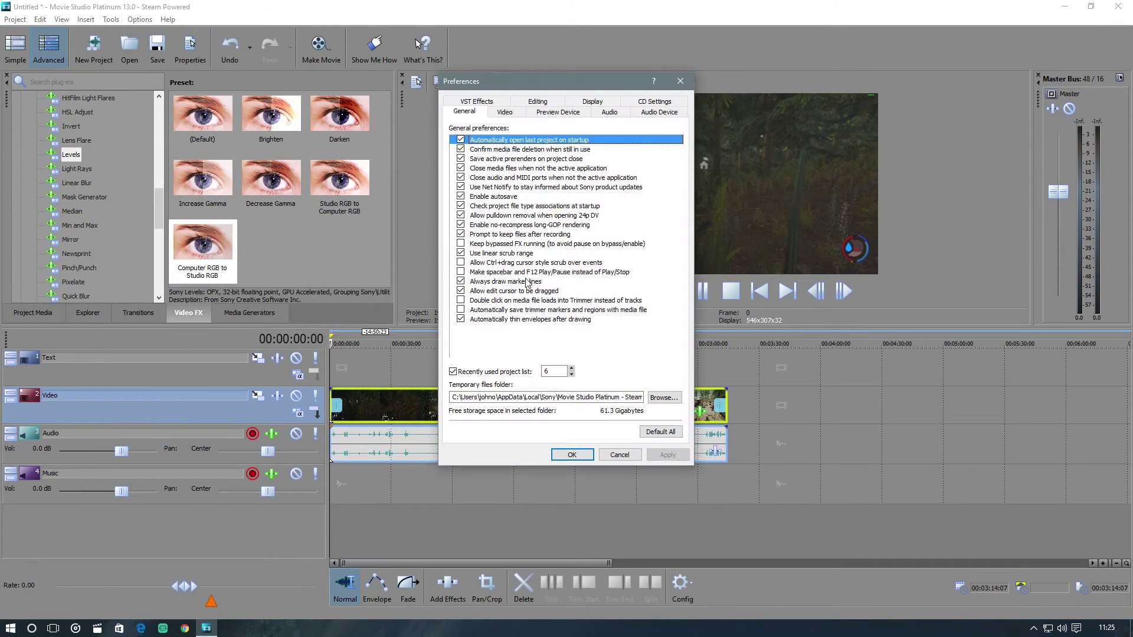
{"action": "left_click", "coordinate": [505, 112]}
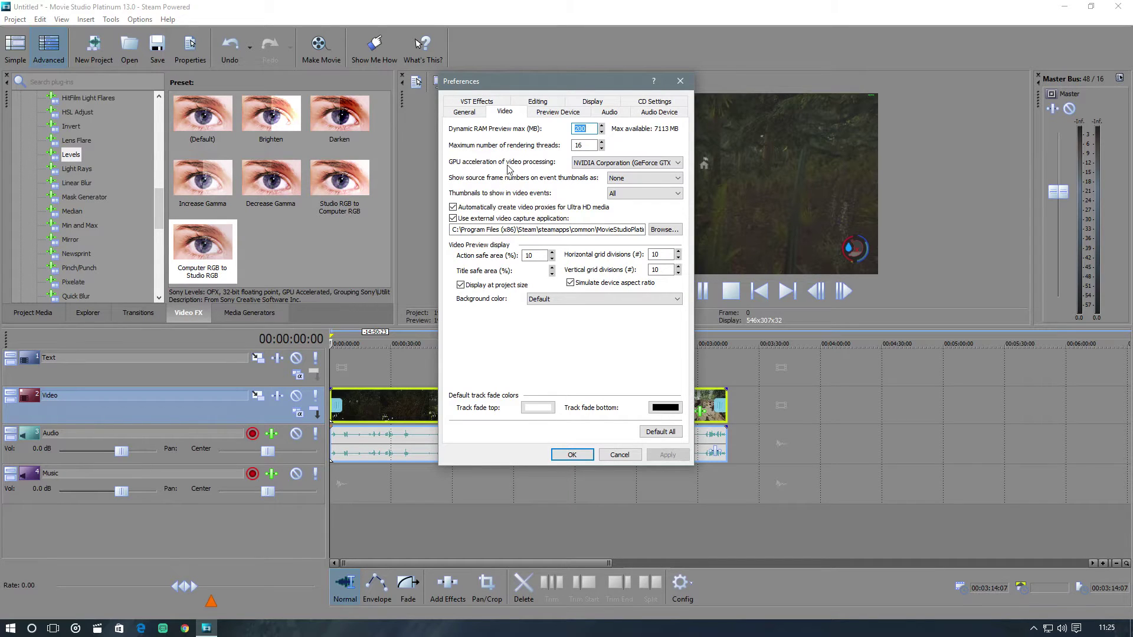
{"action": "left_click", "coordinate": [679, 163]}
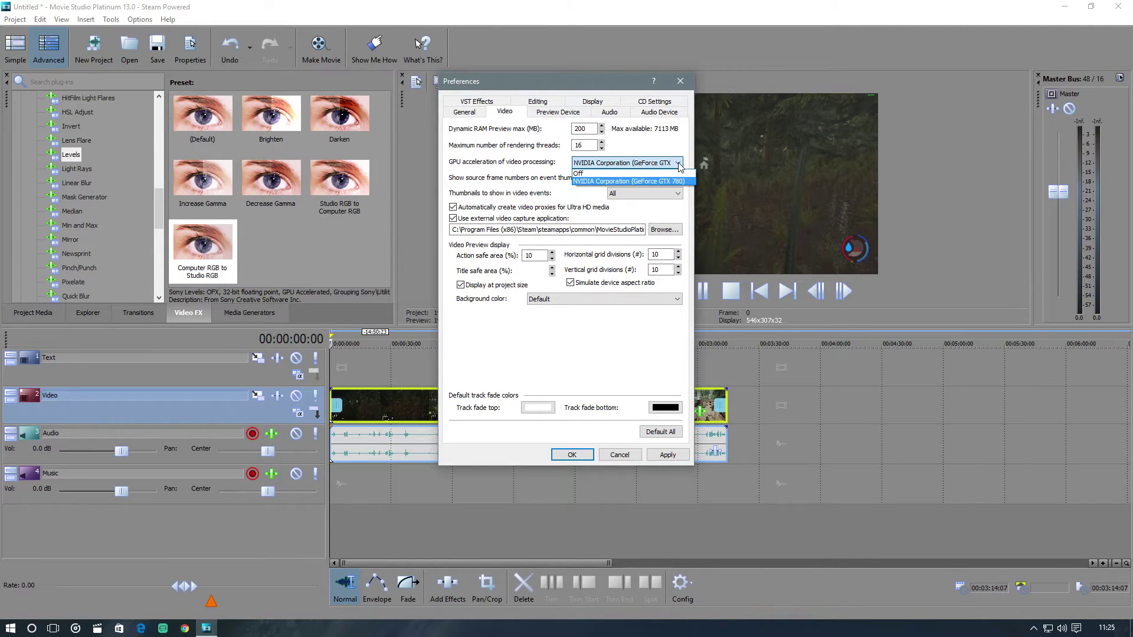
{"action": "left_click", "coordinate": [647, 182]}
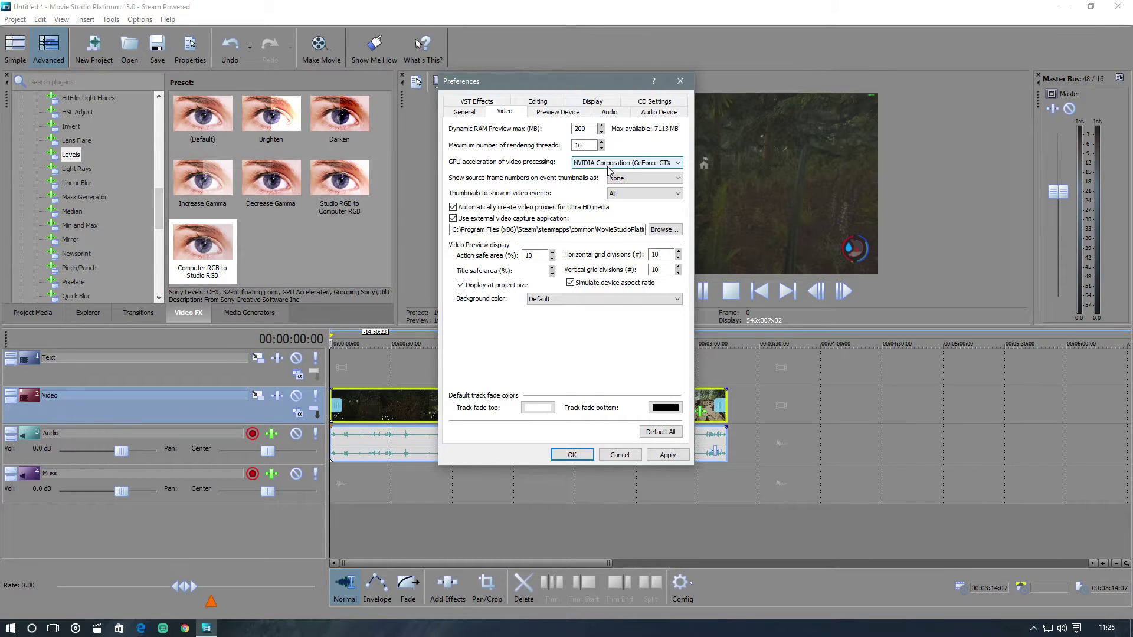
{"action": "left_click", "coordinate": [572, 455]}
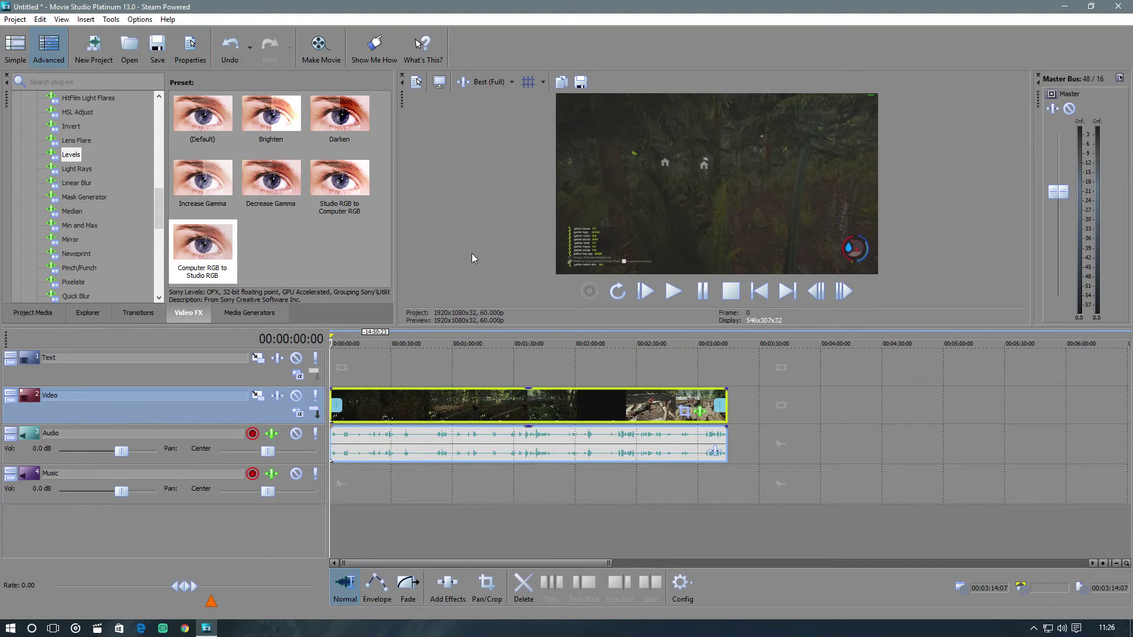
Open the Render As window via Make Movie, 'Save it to my hard drive', Advanced options
{"action": "left_click", "coordinate": [320, 52]}
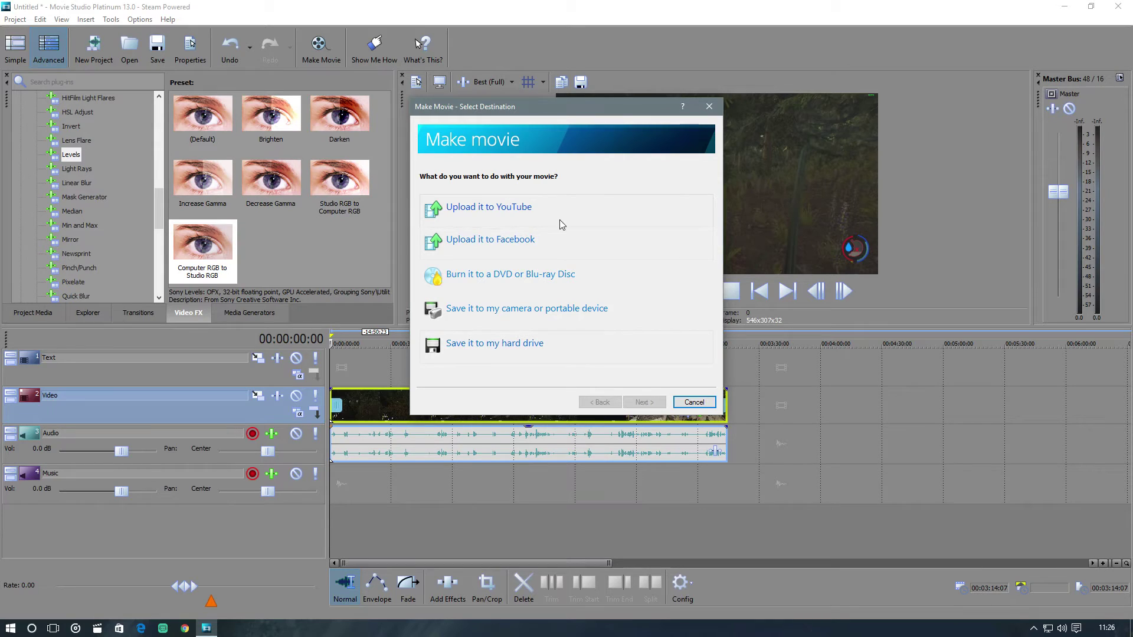
{"action": "left_click", "coordinate": [494, 343]}
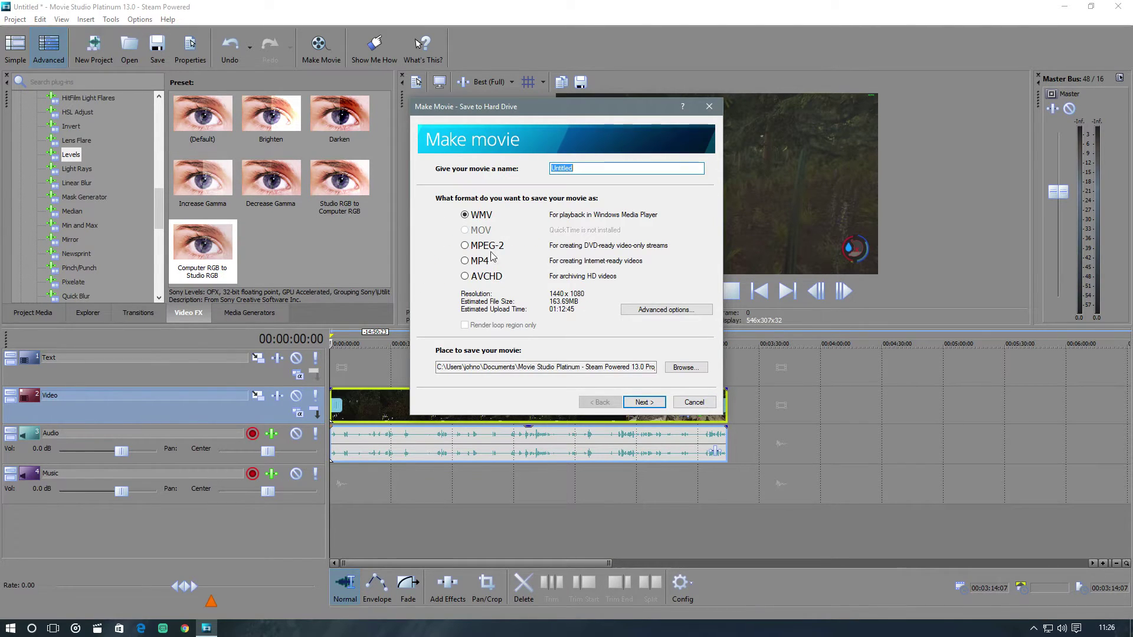
{"action": "left_click", "coordinate": [661, 311]}
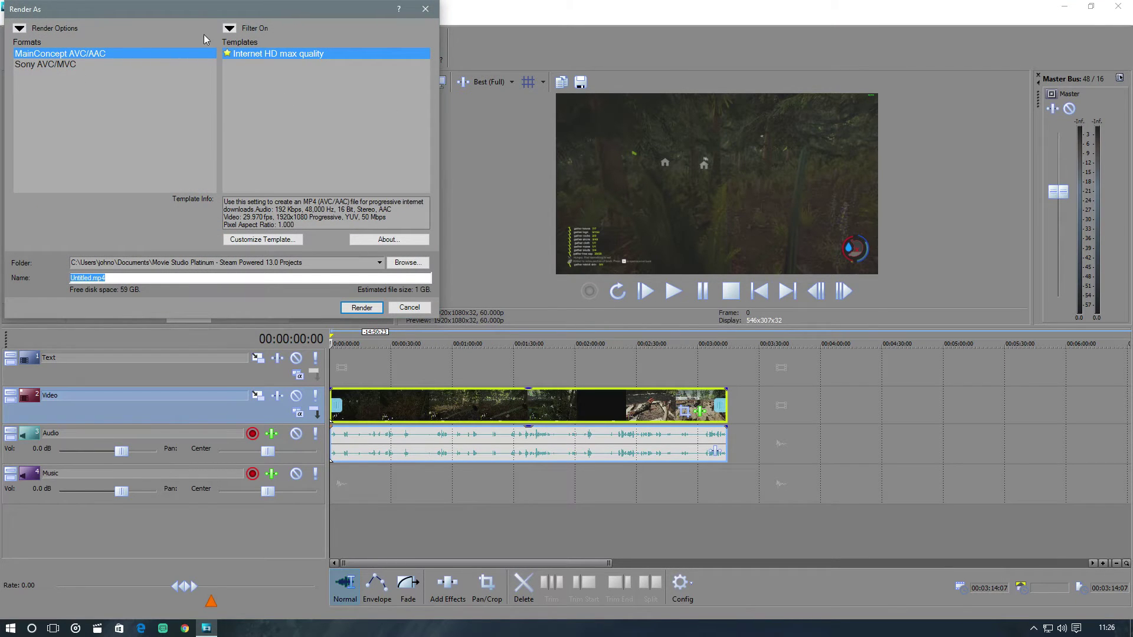
Show all formats and pick Sony AVC/MVC with the Internet 1920x1080-30p template
{"action": "left_click", "coordinate": [229, 28]}
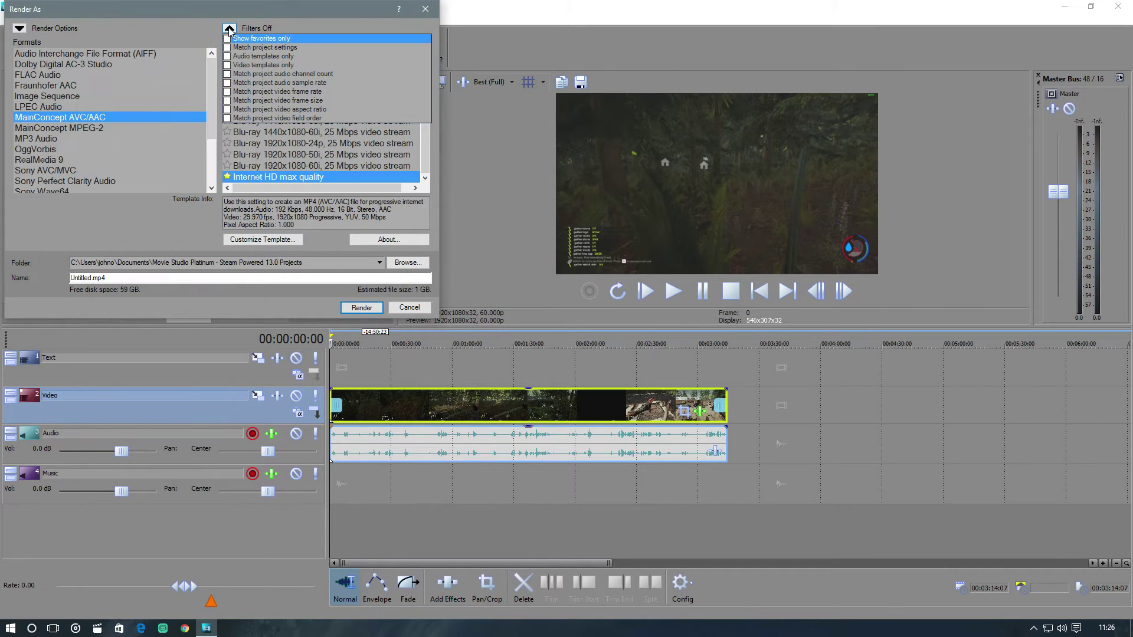
{"action": "left_click", "coordinate": [229, 30]}
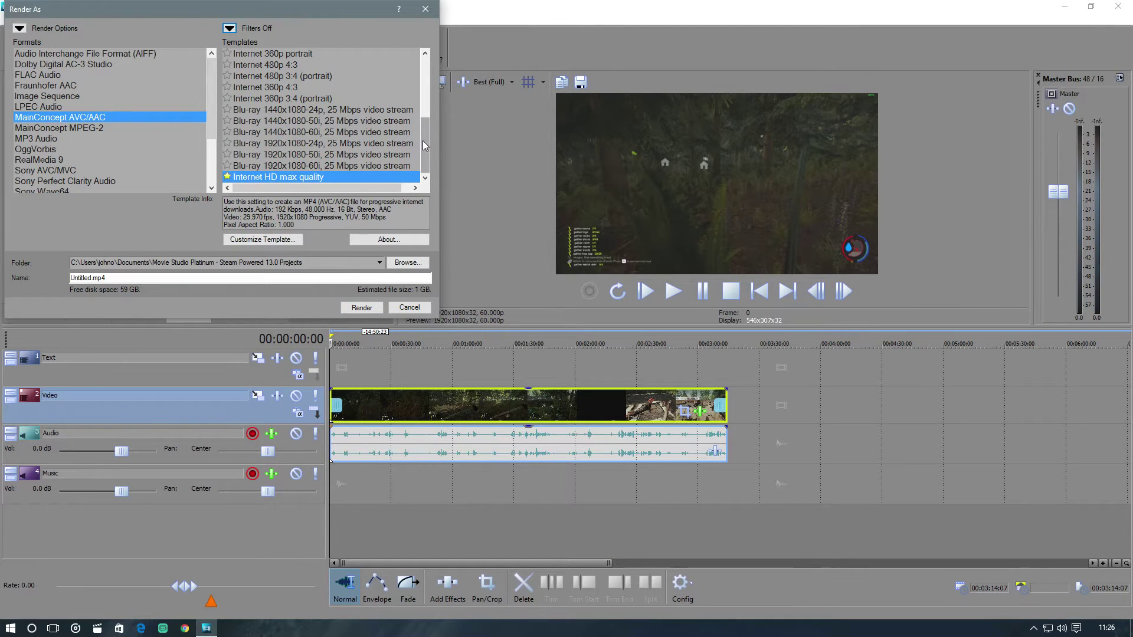
{"action": "left_click_drag", "start_coordinate": [422, 141], "coordinate": [409, 57]}
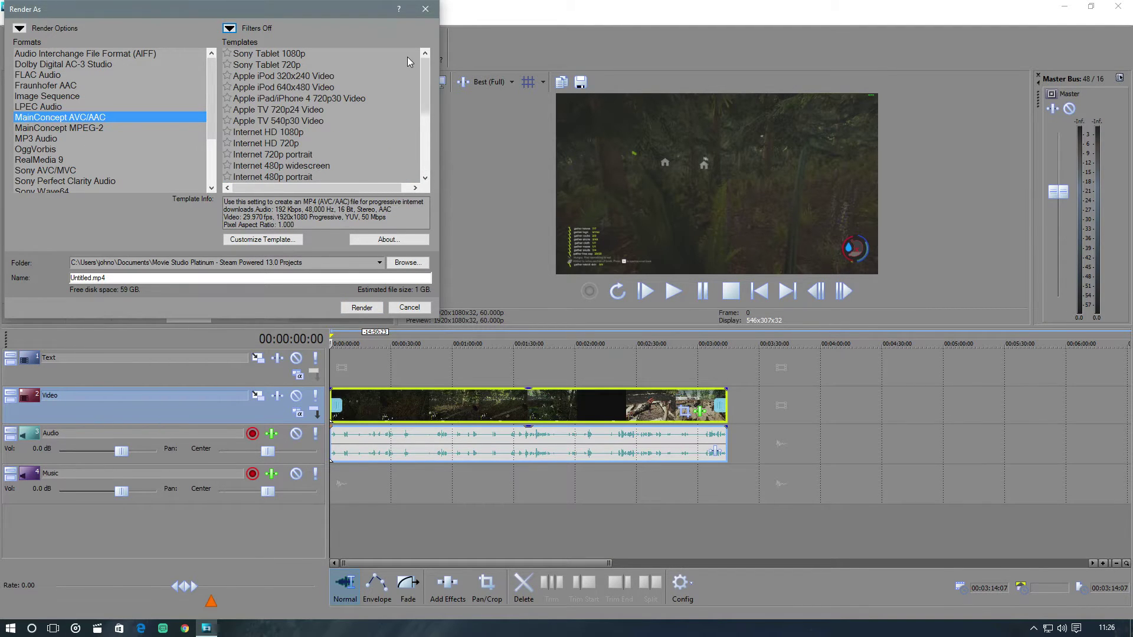
{"action": "left_click", "coordinate": [43, 120]}
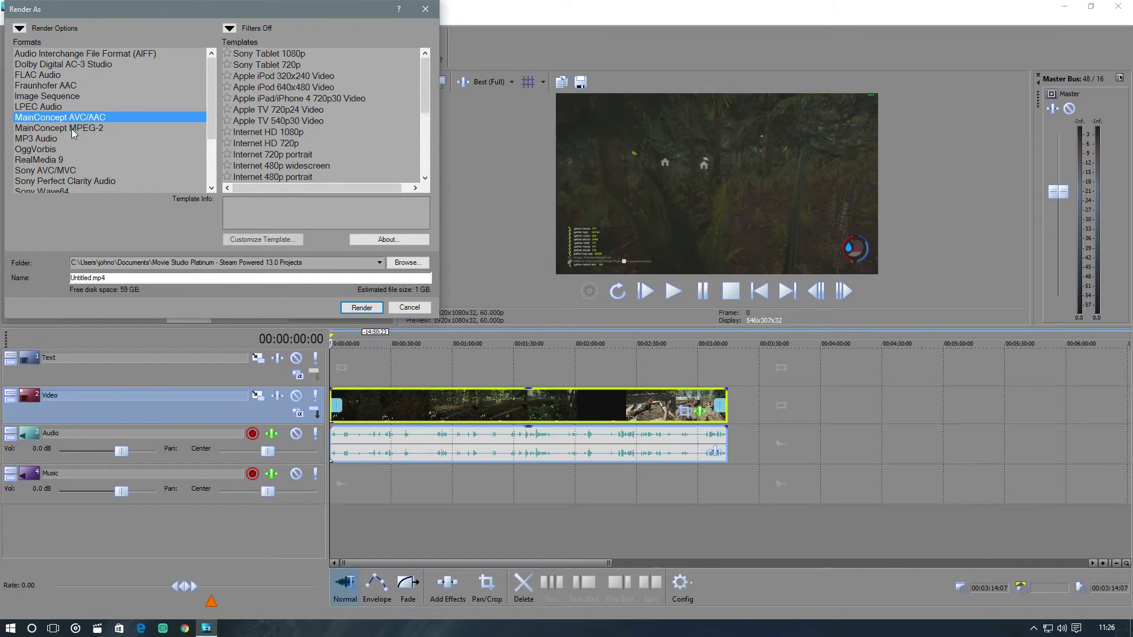
{"action": "scroll", "coordinate": [111, 112], "scroll_direction": "down", "scroll_amount": 3}
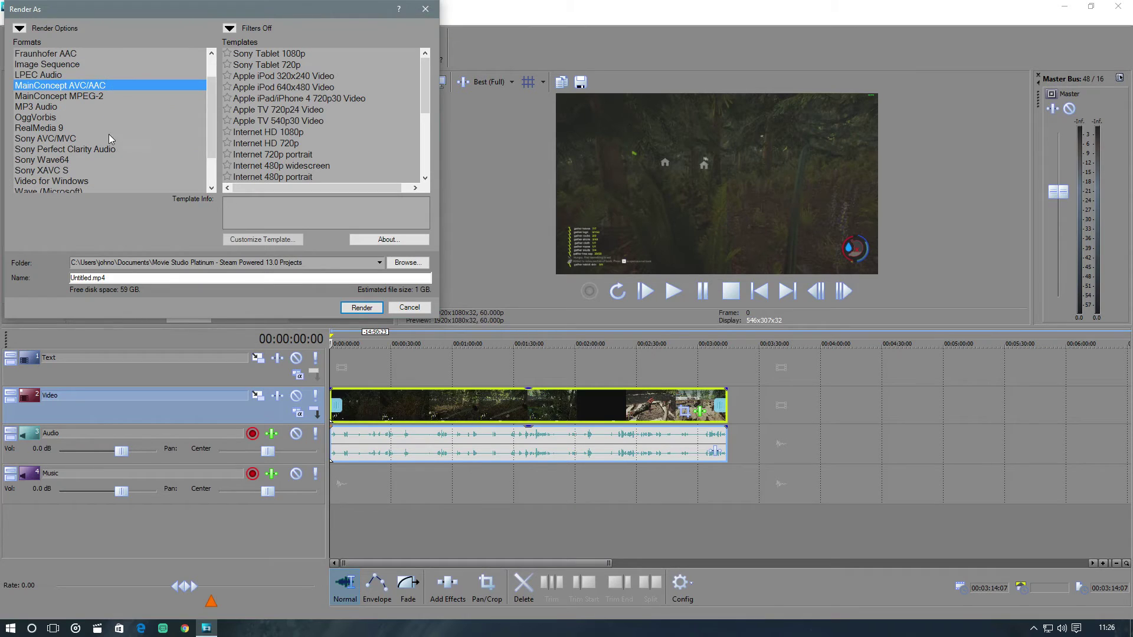
{"action": "left_click", "coordinate": [35, 140]}
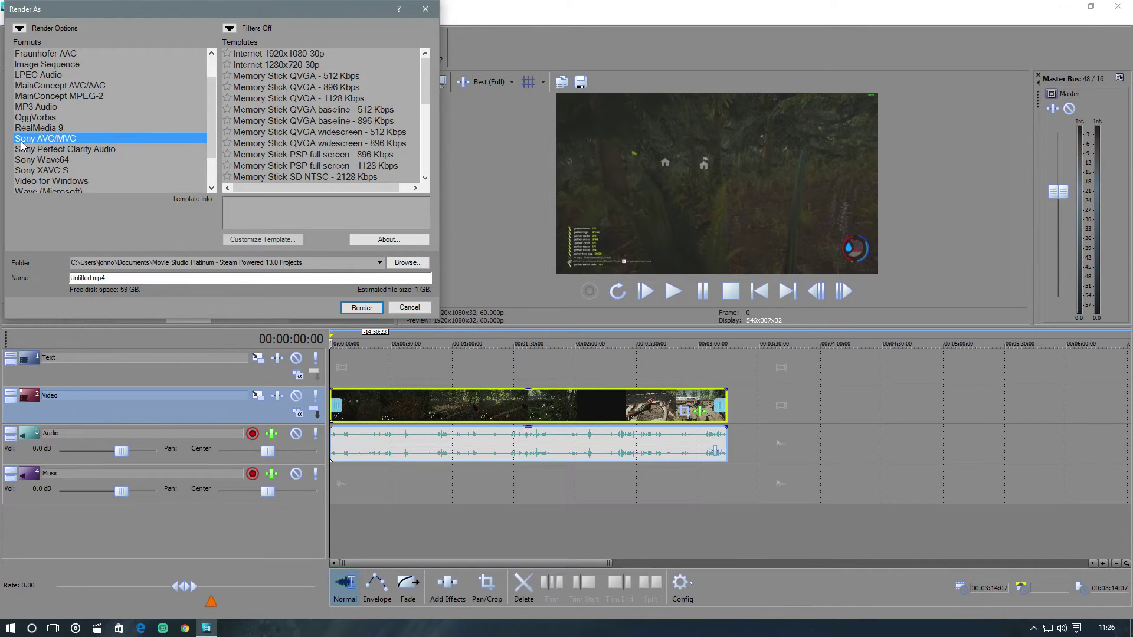
{"action": "left_click_drag", "start_coordinate": [423, 94], "coordinate": [413, 64]}
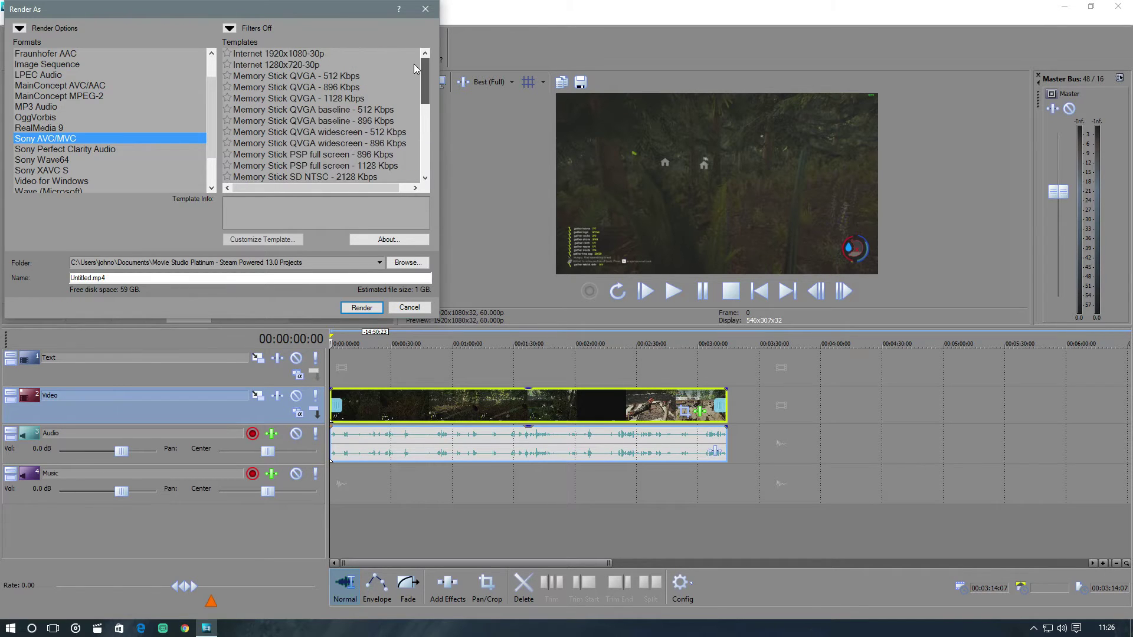
{"action": "left_click", "coordinate": [241, 53]}
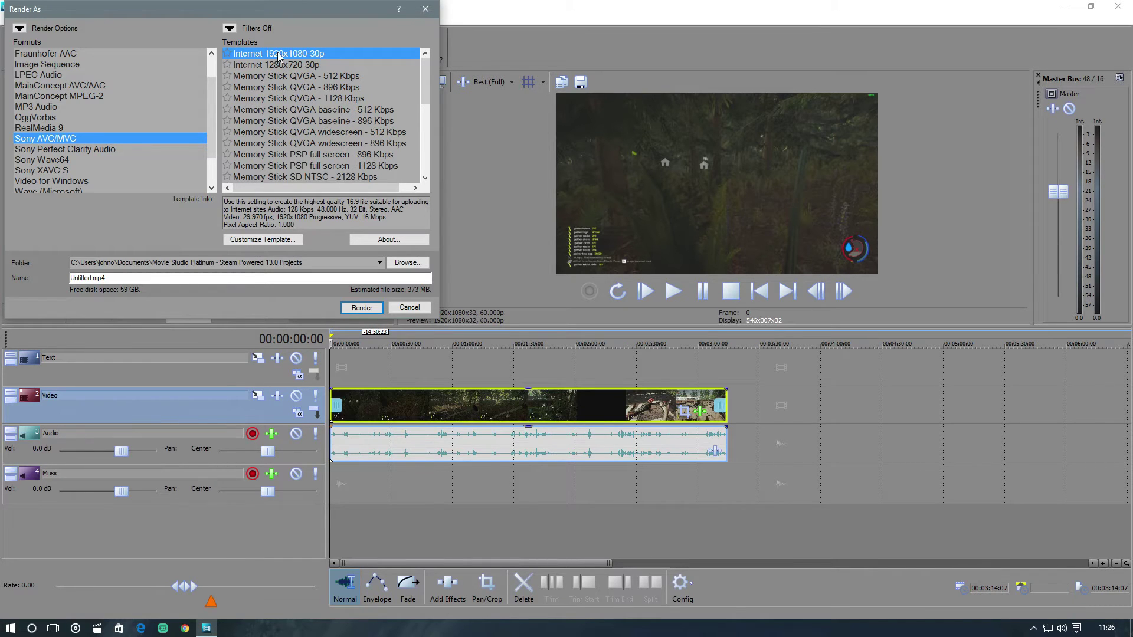
Customize the template with a 25,999,360 bps bit rate and GPU encoding if available
{"action": "left_click", "coordinate": [272, 240]}
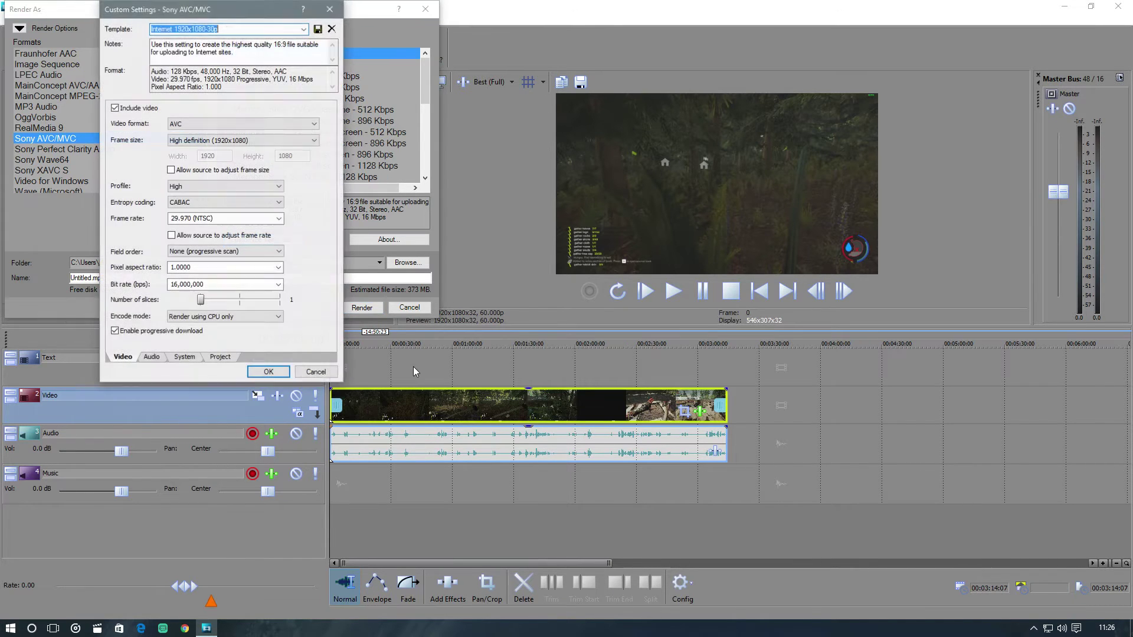
{"action": "left_click_drag", "start_coordinate": [268, 7], "coordinate": [778, 33]}
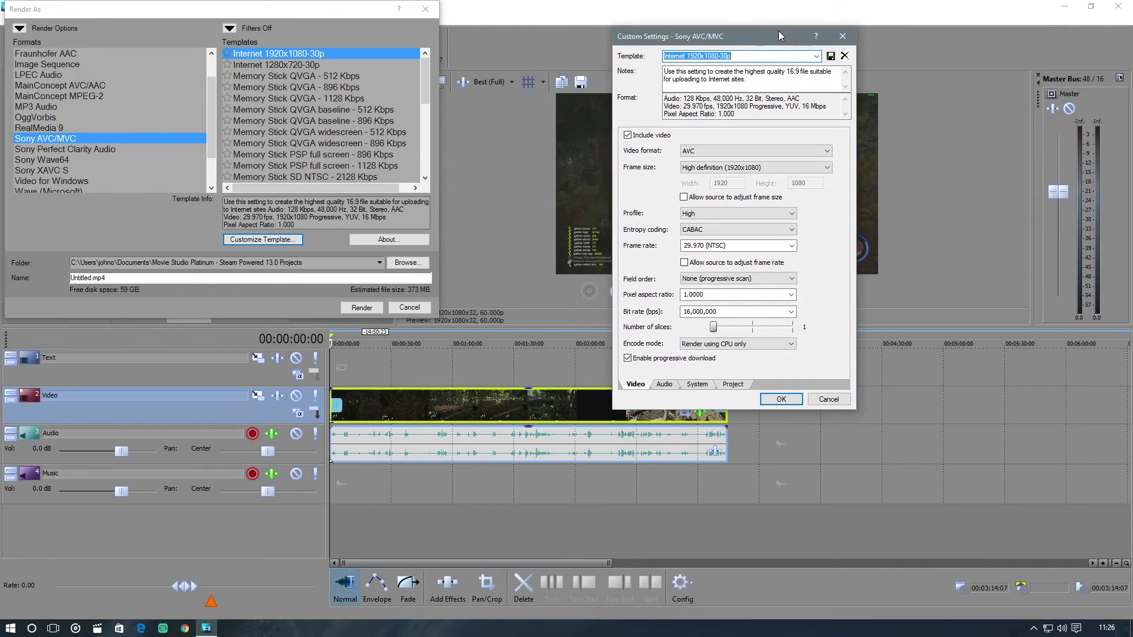
{"action": "left_click", "coordinate": [791, 311]}
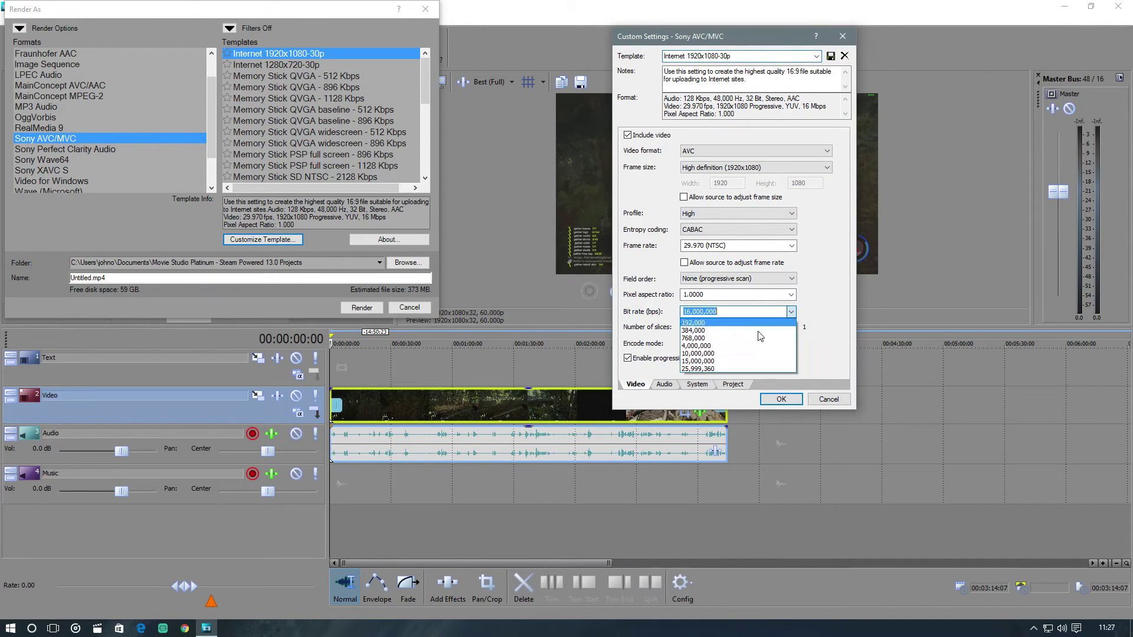
{"action": "left_click", "coordinate": [729, 368]}
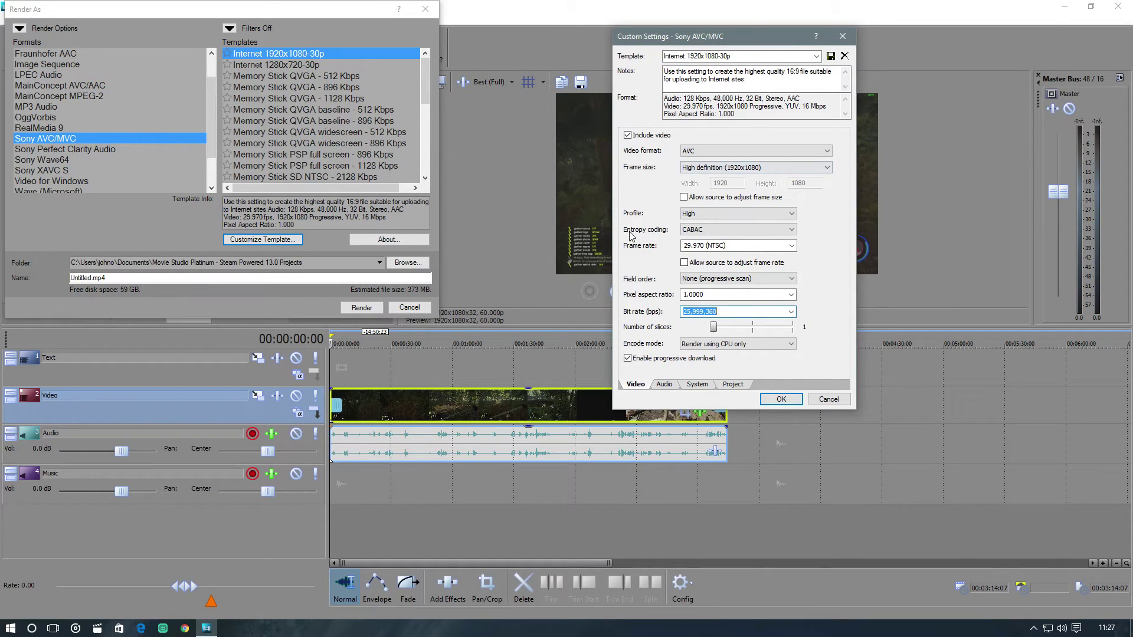
{"action": "left_click", "coordinate": [791, 345]}
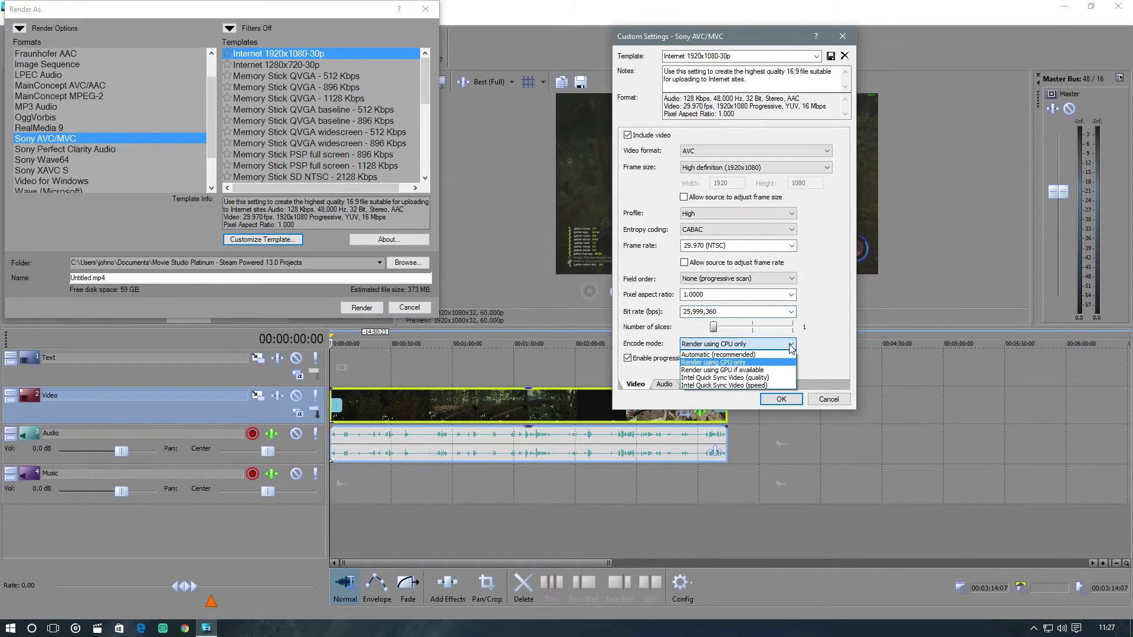
{"action": "left_click", "coordinate": [759, 370]}
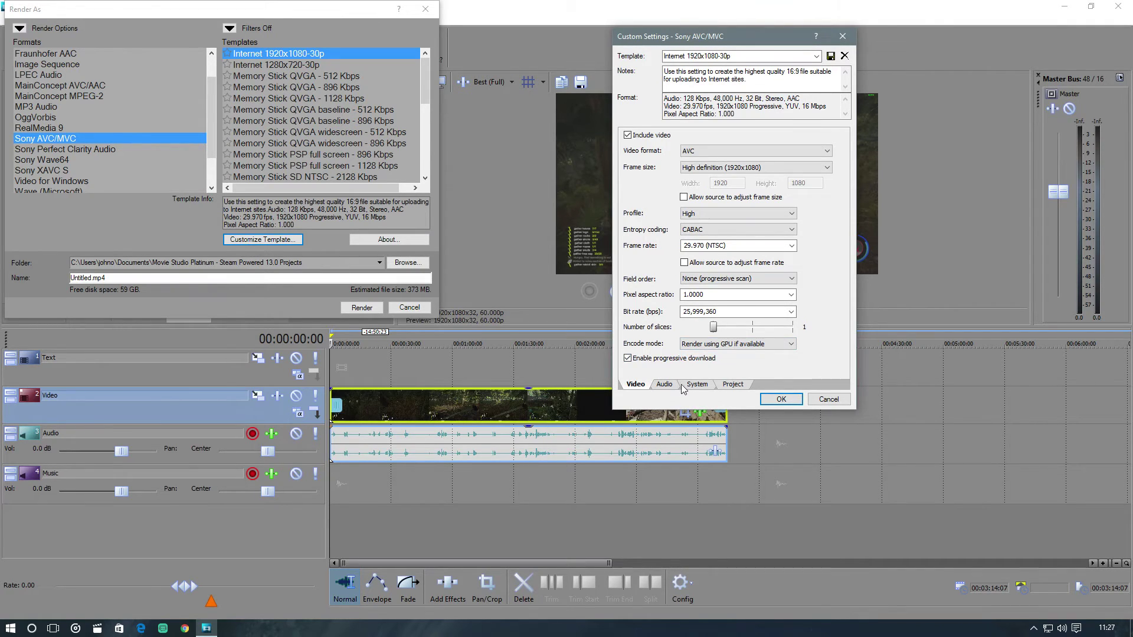
Set Project rendering quality to Best and save the template as Internet 1920x1080-y
{"action": "left_click", "coordinate": [732, 384]}
{"action": "left_click", "coordinate": [799, 140]}
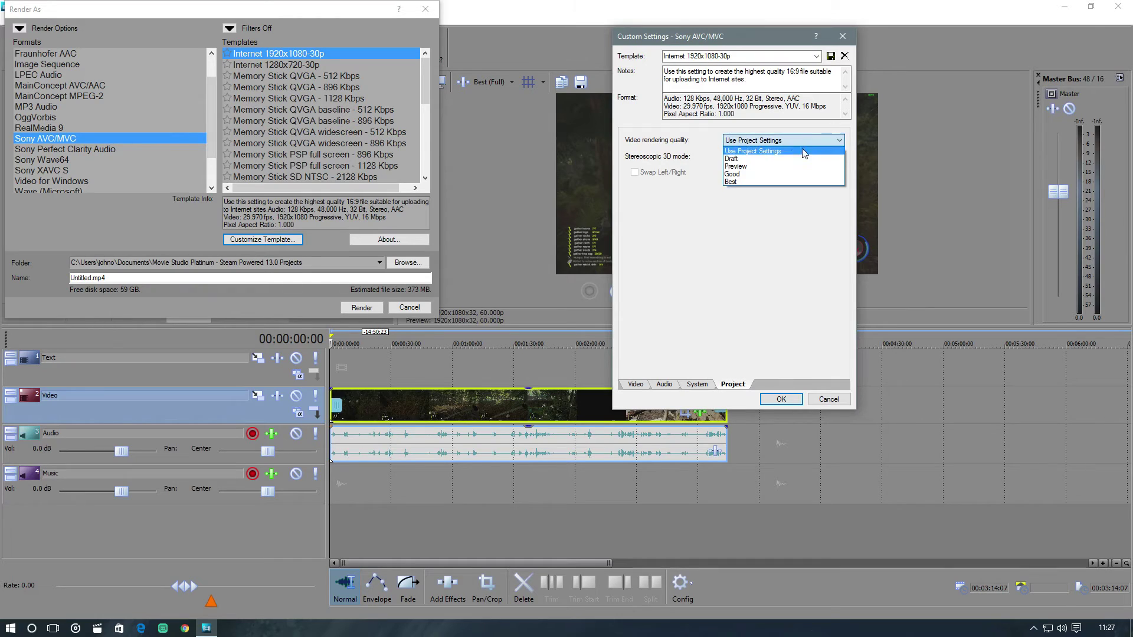
{"action": "left_click", "coordinate": [745, 180]}
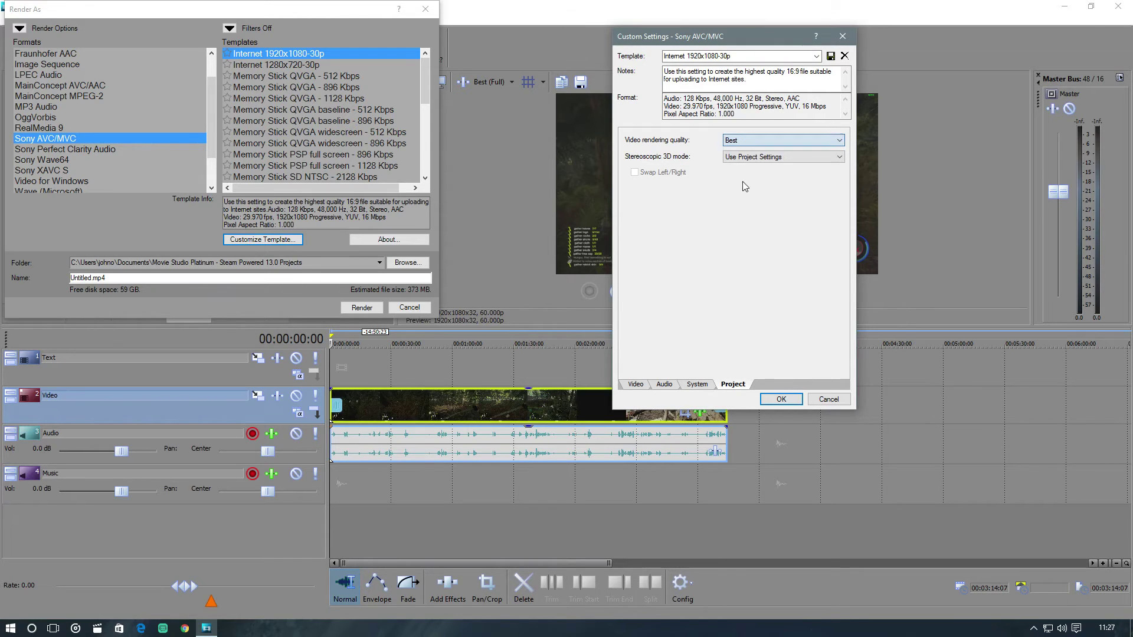
{"action": "left_click", "coordinate": [743, 55]}
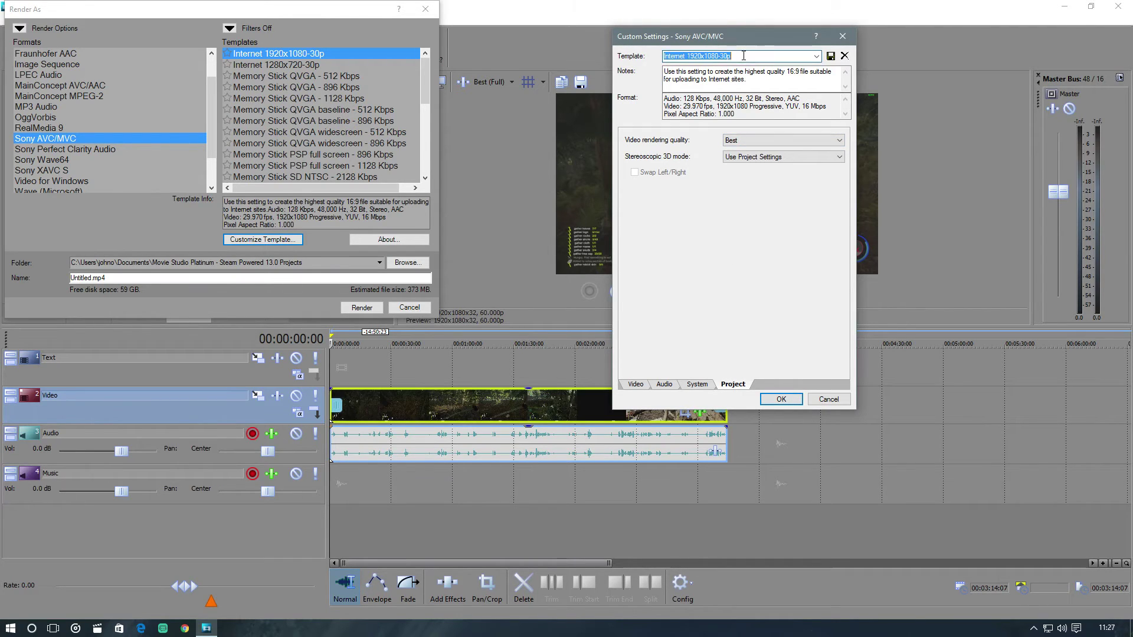
{"action": "left_click", "coordinate": [743, 55]}
{"action": "left_click", "coordinate": [830, 56]}
Close custom settings, filter to favourites, and select Sony AVC/MVC's Internet 1920x1080-30p25k template
{"action": "left_click", "coordinate": [780, 400]}
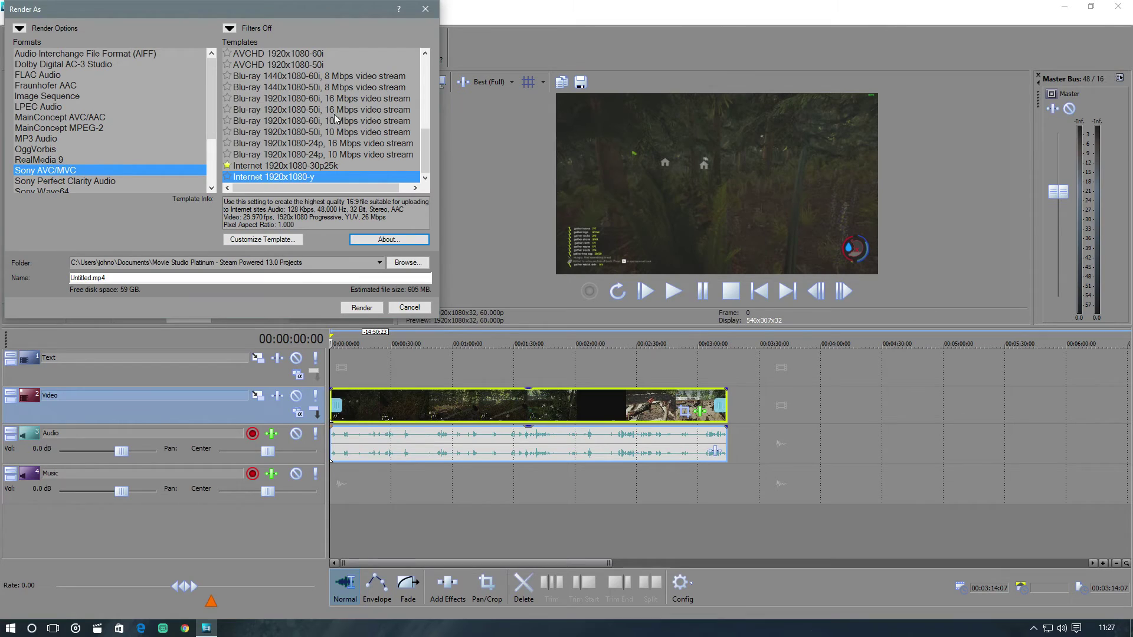
{"action": "left_click", "coordinate": [286, 167]}
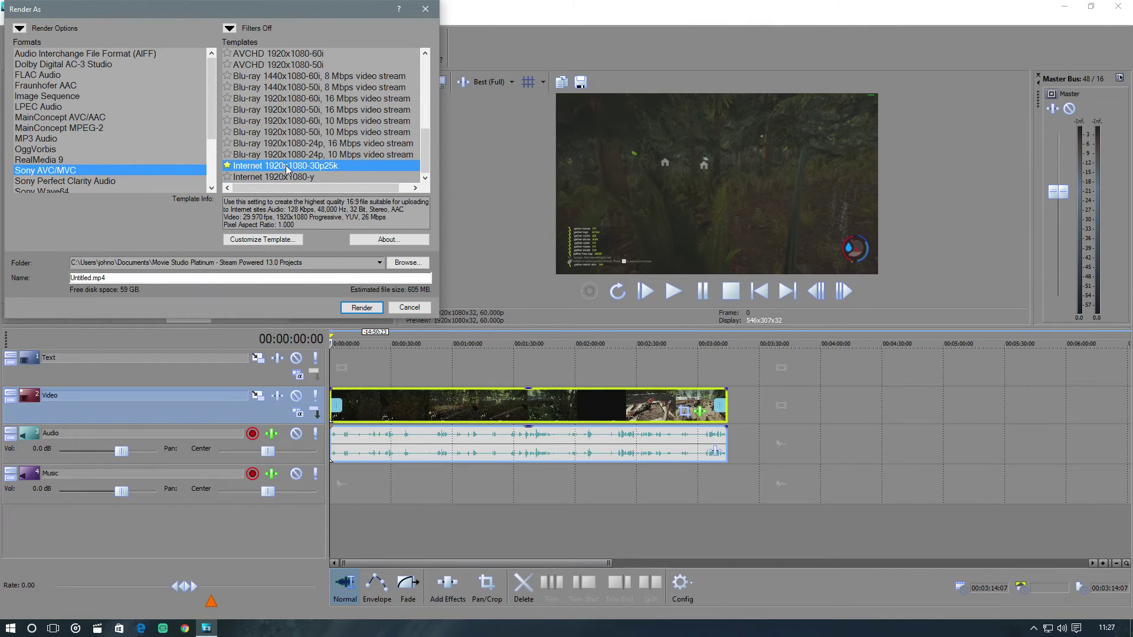
{"action": "left_click", "coordinate": [229, 28]}
{"action": "left_click", "coordinate": [228, 40]}
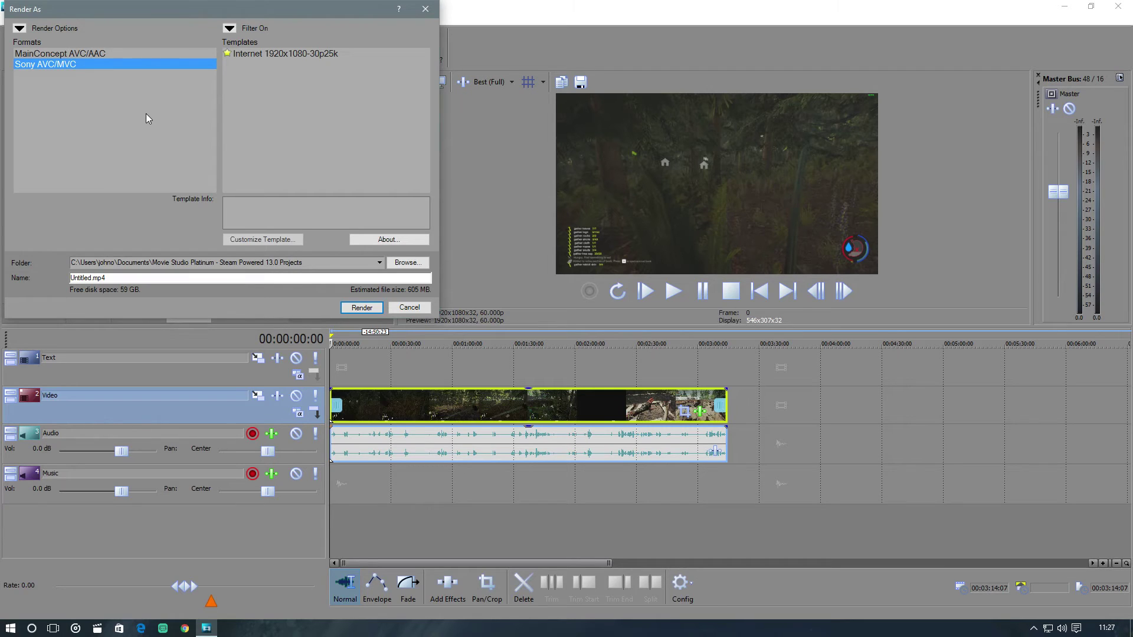
{"action": "left_click", "coordinate": [64, 53]}
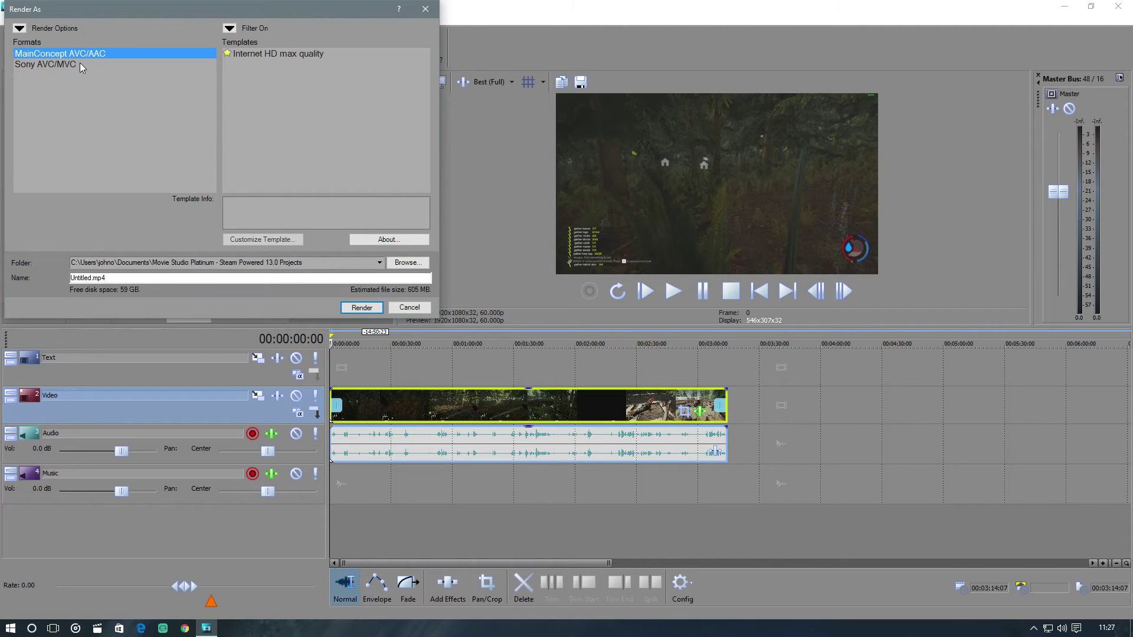
{"action": "left_click", "coordinate": [45, 61]}
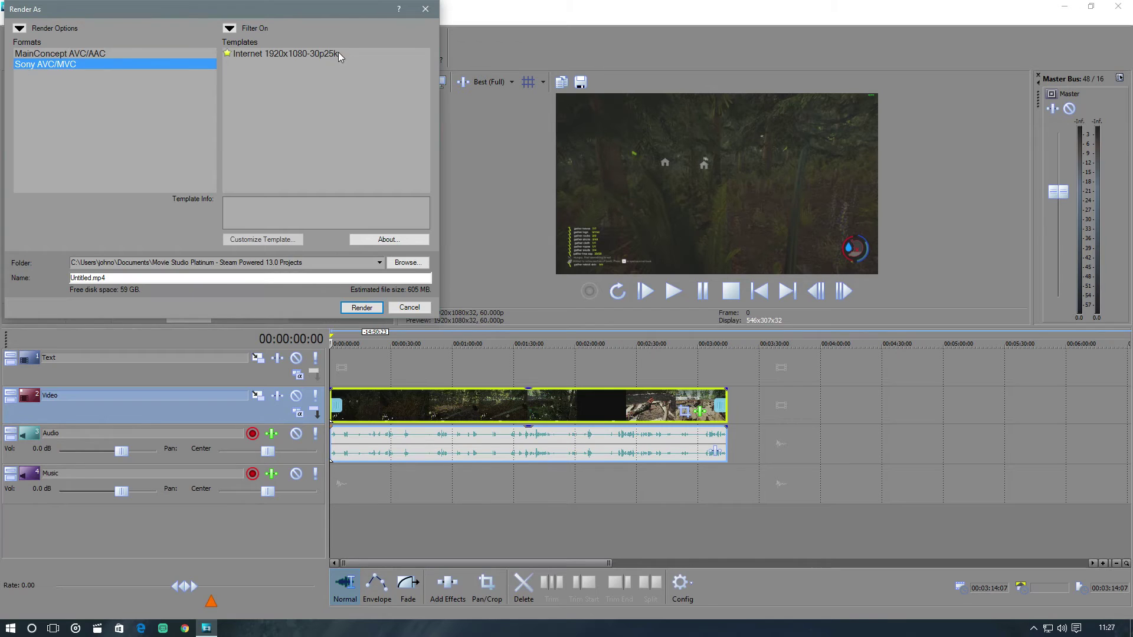
{"action": "left_click", "coordinate": [229, 58]}
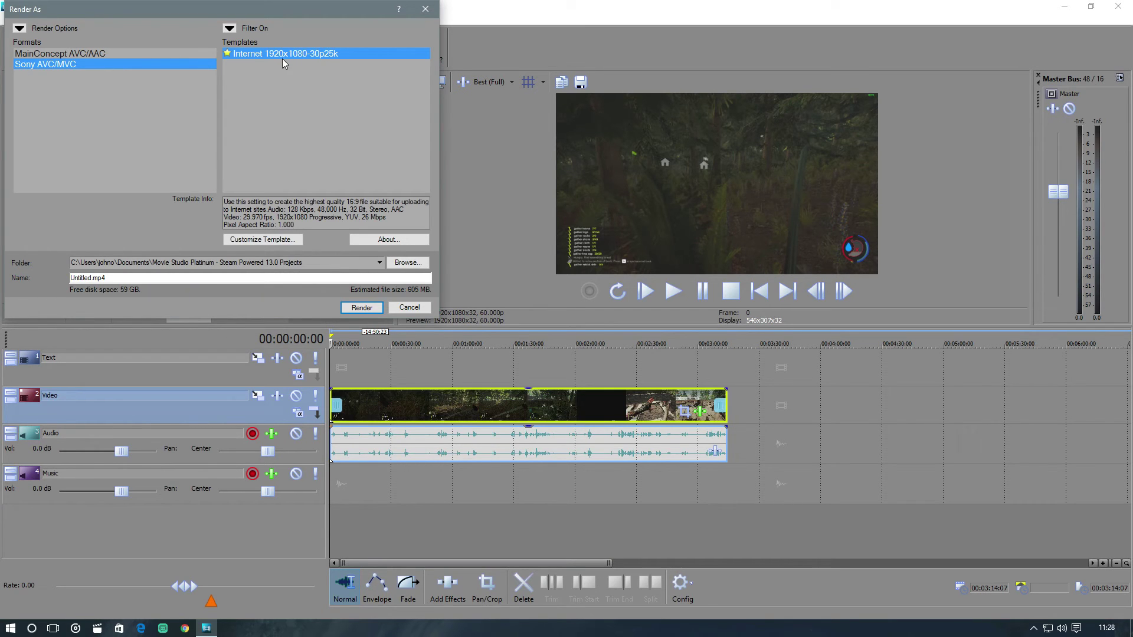
Render Untitled.mp4 while watching GPU clock and temperature in EVGA Precision X16 moved aside
{"action": "left_click", "coordinate": [361, 308]}
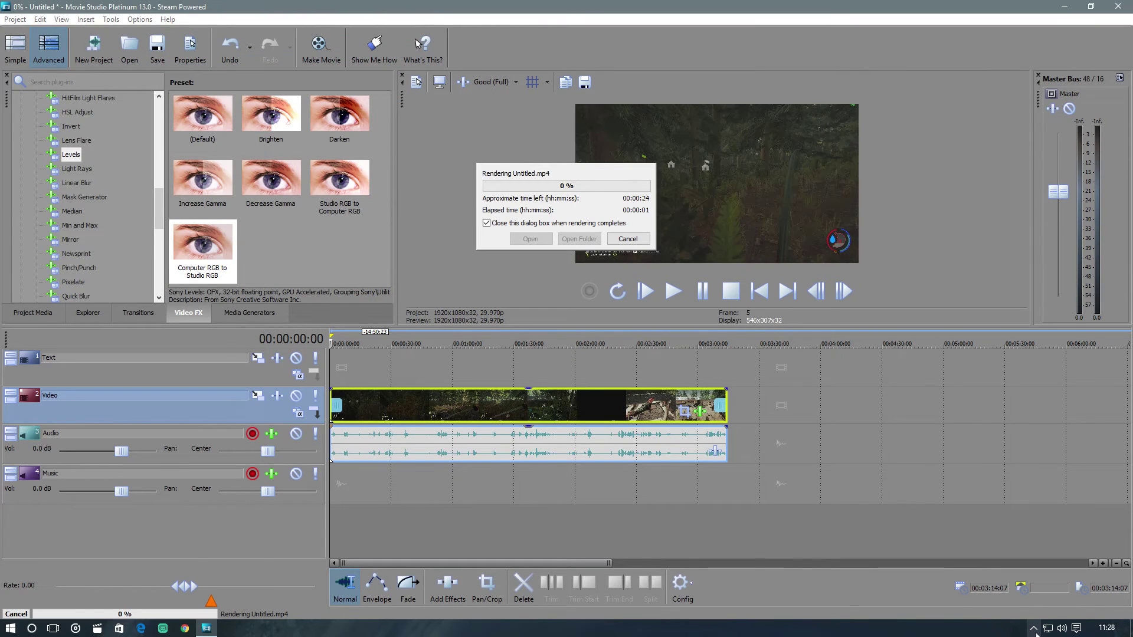
{"action": "left_click", "coordinate": [1021, 608]}
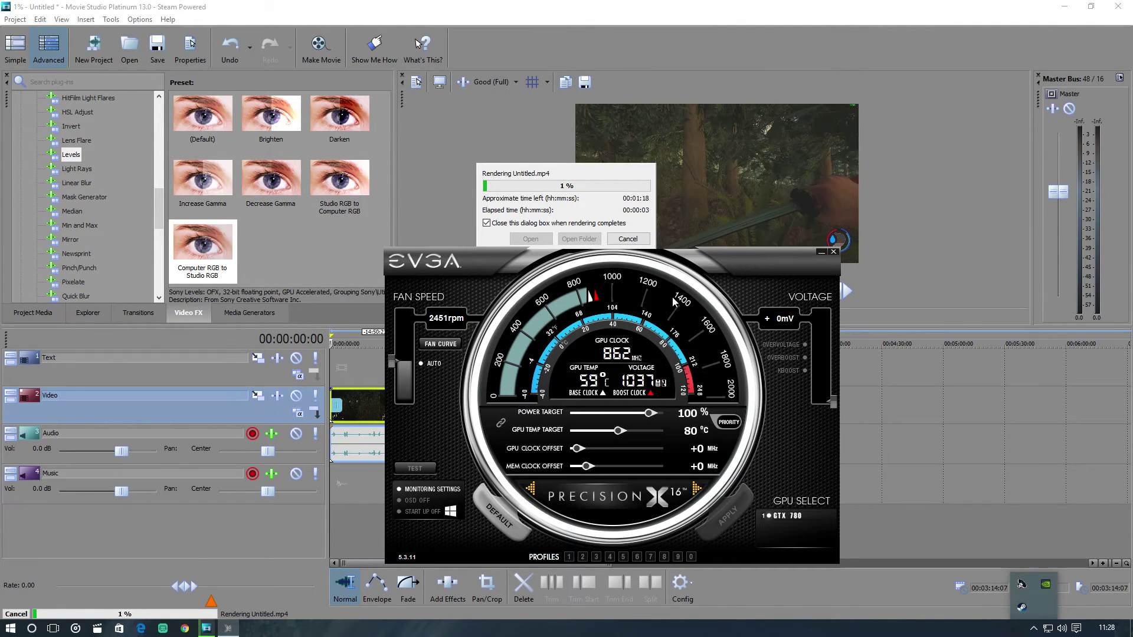
{"action": "left_click_drag", "start_coordinate": [734, 260], "coordinate": [375, 211]}
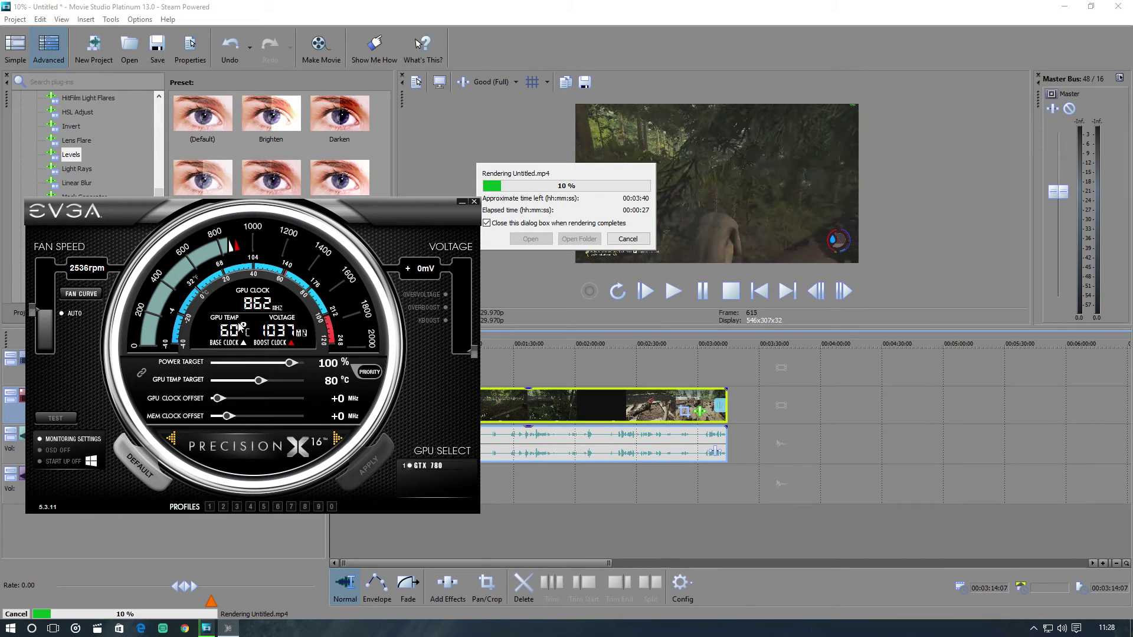
{"action": "left_click", "coordinate": [460, 203]}
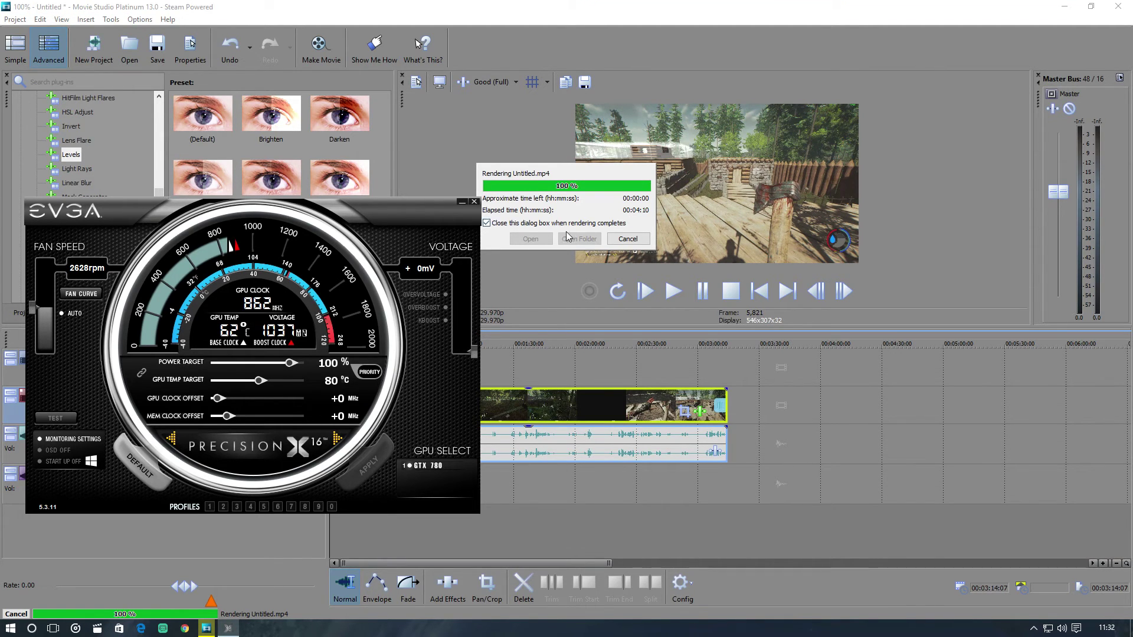
{"action": "left_click", "coordinate": [461, 203]}
Check the gameplay video event's Properties and accept them with OK
{"action": "right_click", "coordinate": [496, 400]}
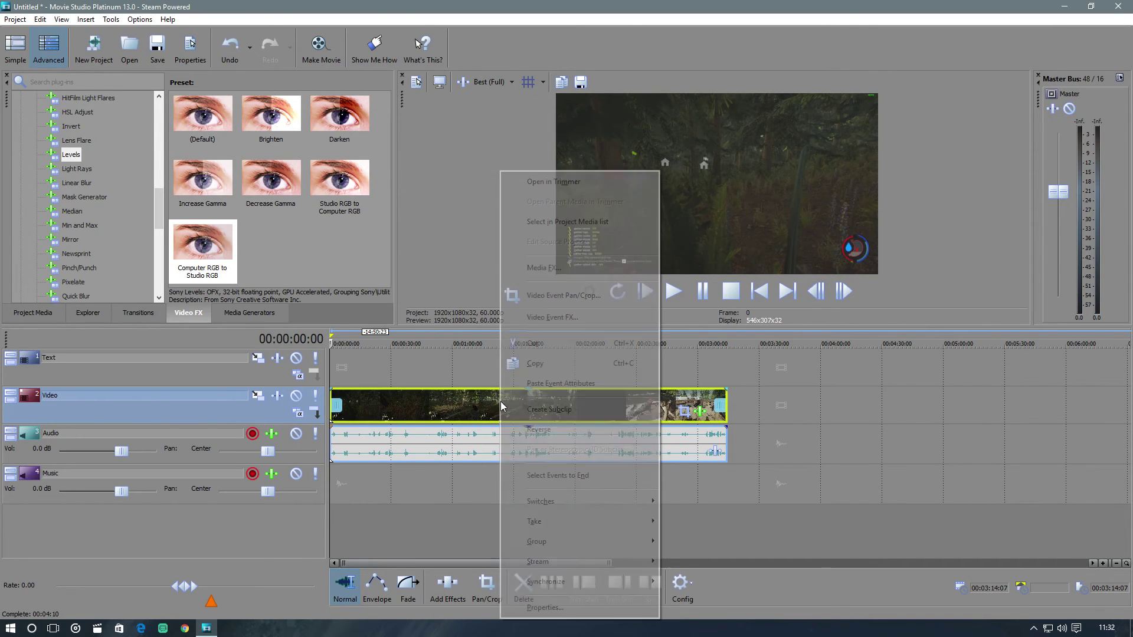
{"action": "left_click", "coordinate": [545, 608]}
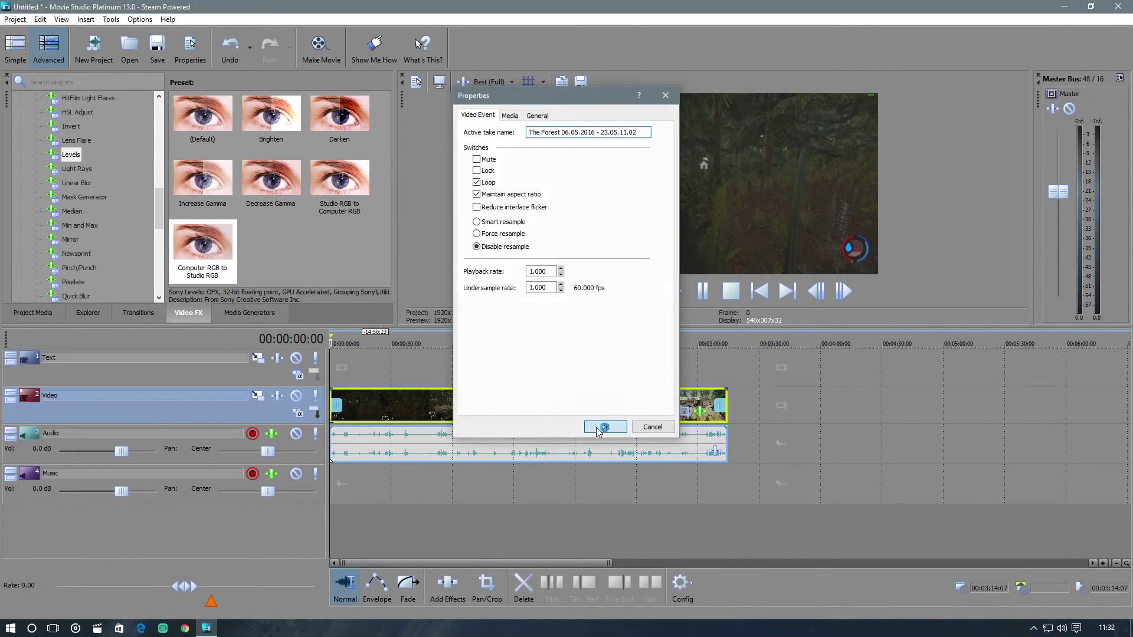
{"action": "left_click", "coordinate": [604, 427]}
Apply Switches > Disable Resample to the gameplay video event, then select the audio event
{"action": "right_click", "coordinate": [540, 409]}
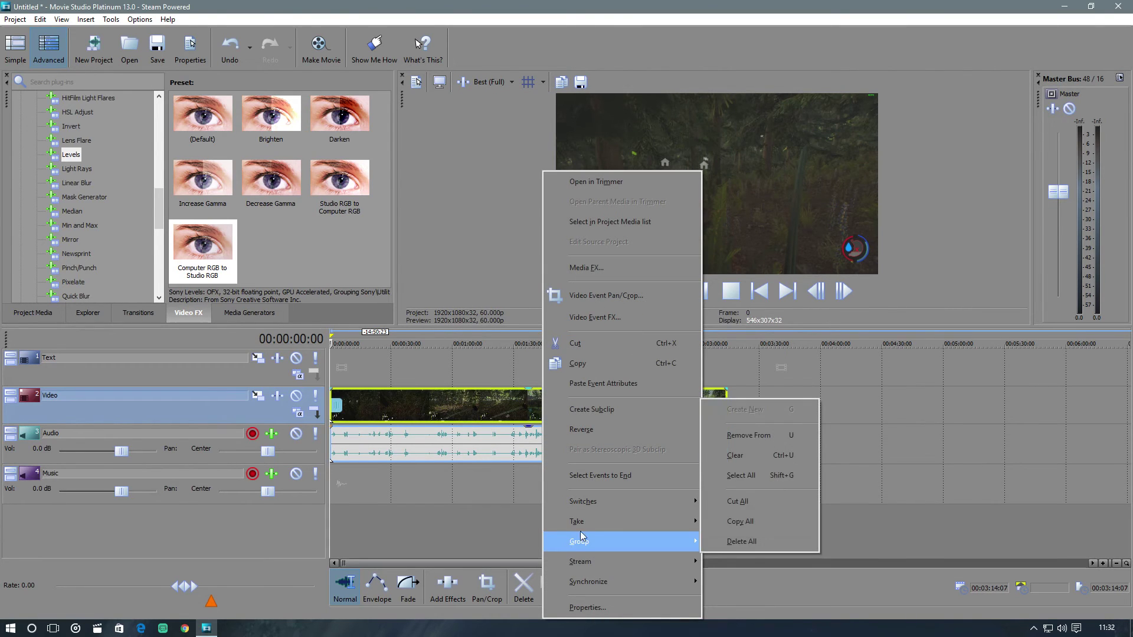
{"action": "mouse_move", "coordinate": [593, 501]}
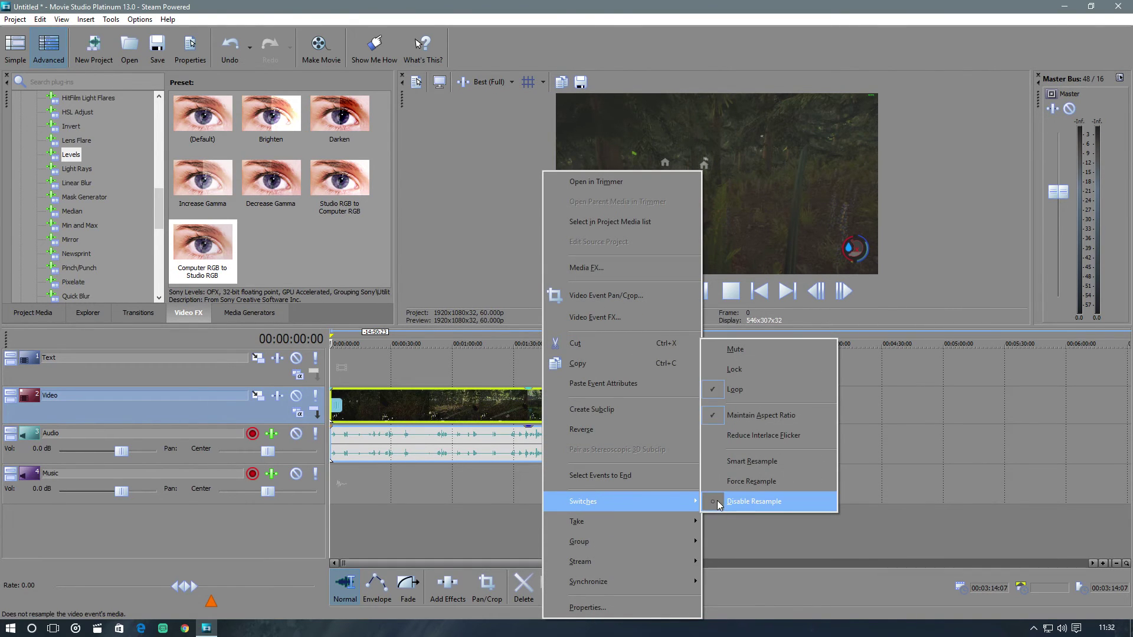
{"action": "left_click", "coordinate": [455, 481]}
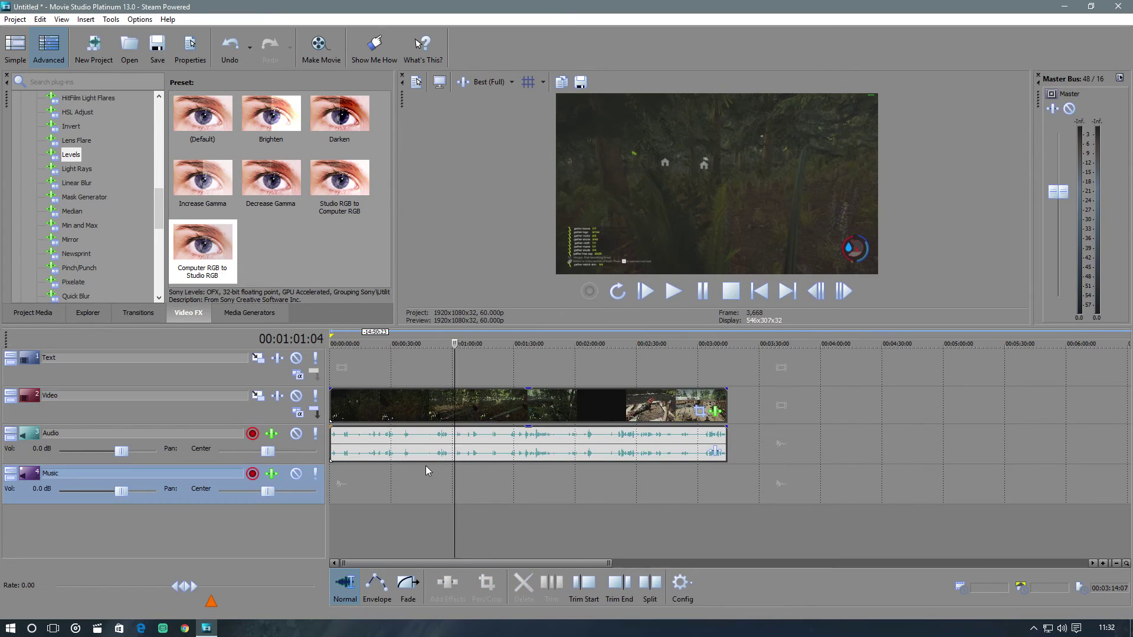
{"action": "left_click", "coordinate": [496, 448]}
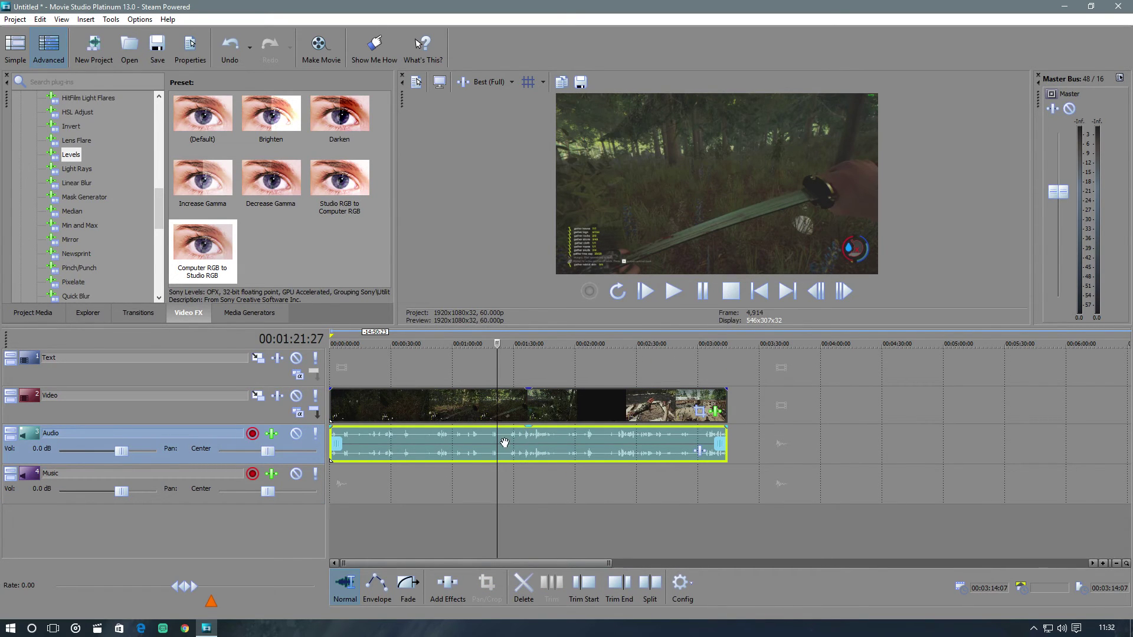
Cut the gameplay audio event and return the playhead to the project start
{"action": "right_click", "coordinate": [542, 452]}
{"action": "left_click", "coordinate": [602, 344]}
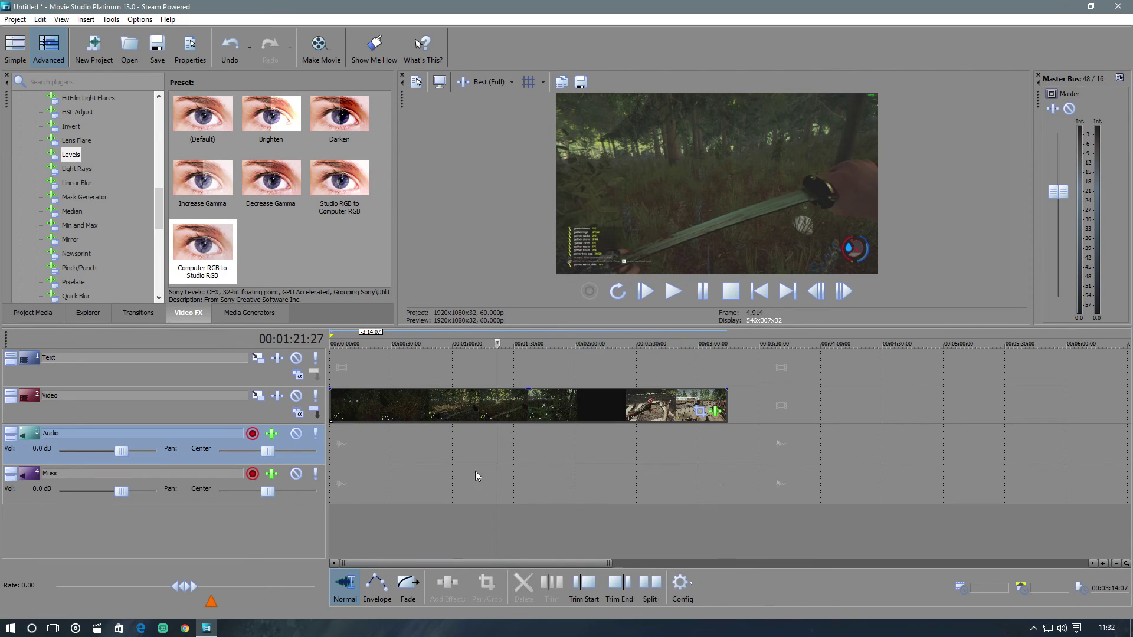
{"action": "left_click_drag", "start_coordinate": [497, 343], "coordinate": [331, 344]}
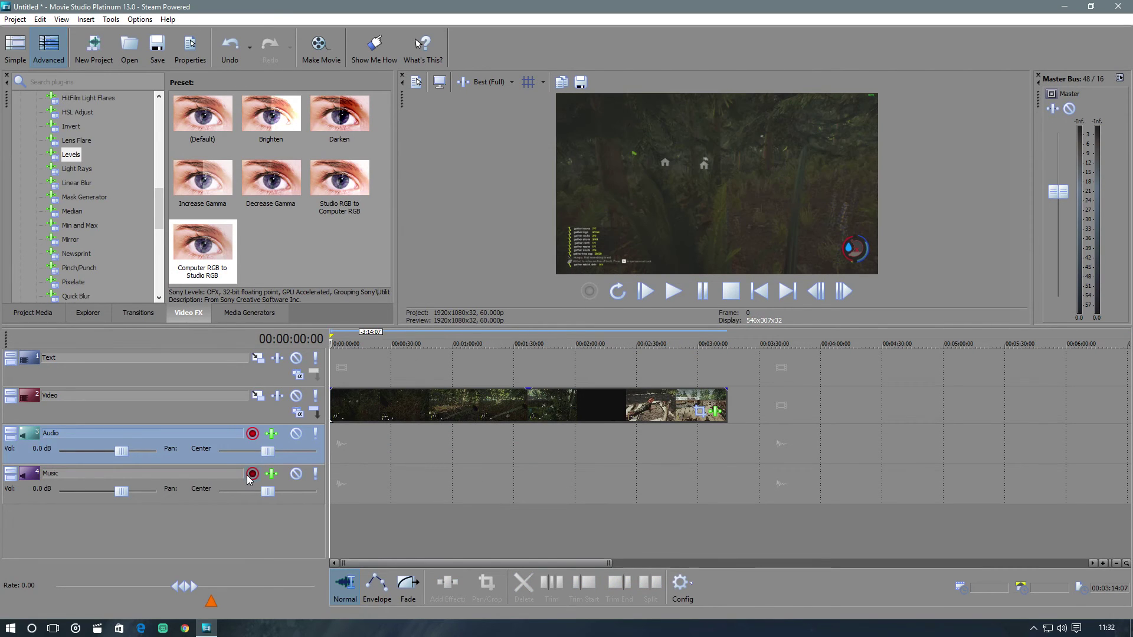
Arm the Music track and record a short audio take, keeping it on the timeline
{"action": "left_click", "coordinate": [252, 474]}
{"action": "left_click", "coordinate": [577, 262]}
{"action": "left_click", "coordinate": [589, 291]}
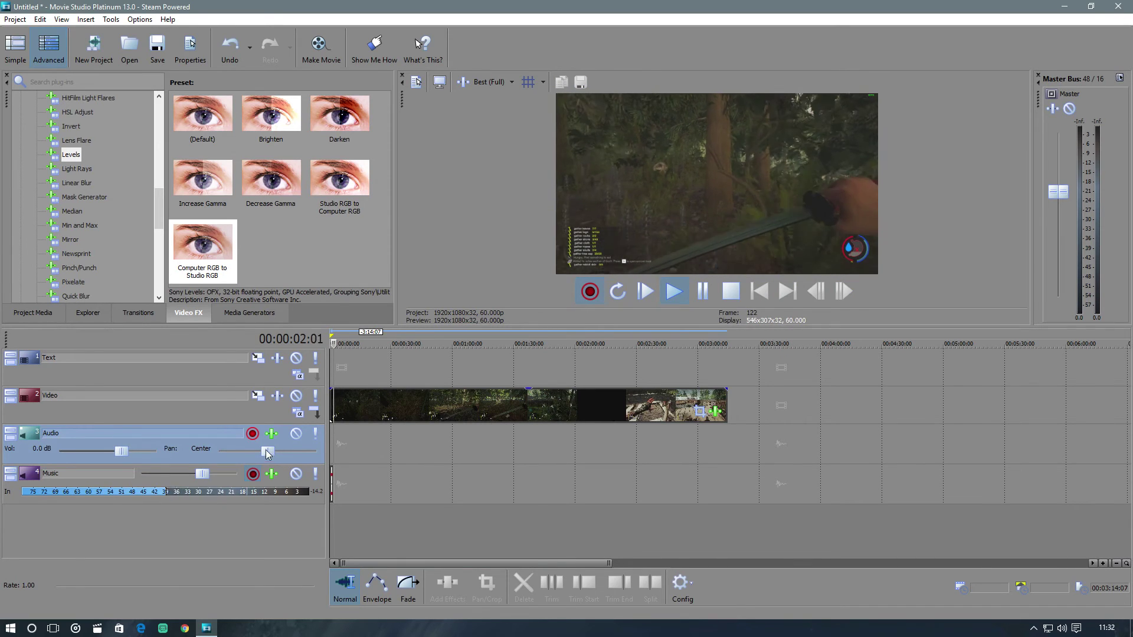
{"action": "left_click", "coordinate": [589, 294]}
{"action": "left_click", "coordinate": [636, 295]}
Add a Reverb effect to Record Take 1 and preview it with playback
{"action": "scroll", "coordinate": [408, 452], "scroll_direction": "up", "scroll_amount": 10}
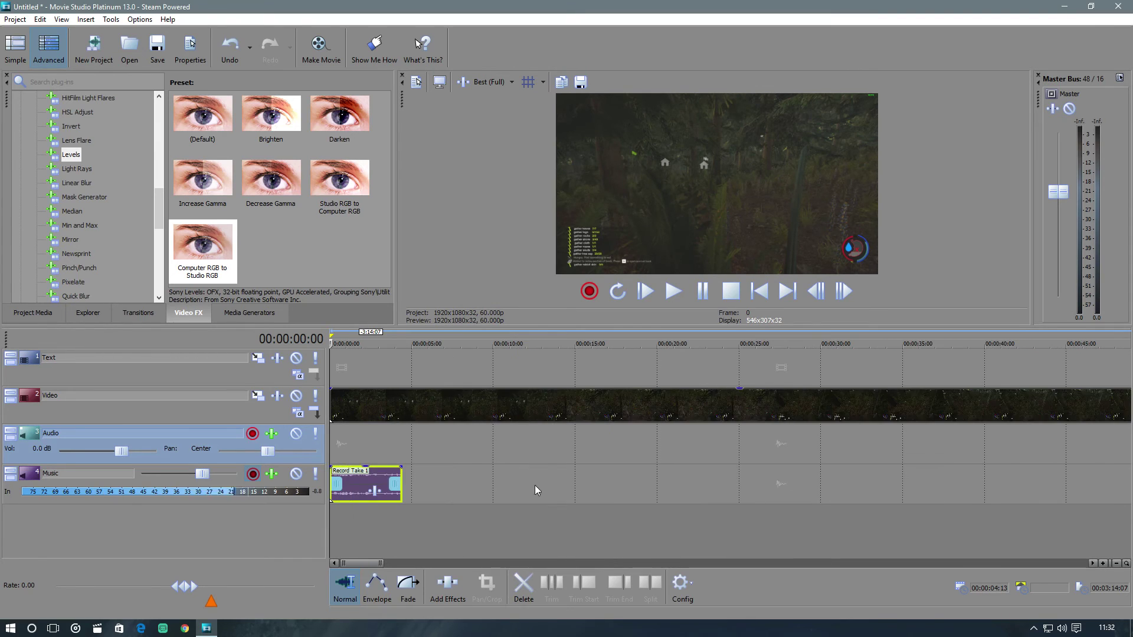
{"action": "left_click", "coordinate": [688, 491]}
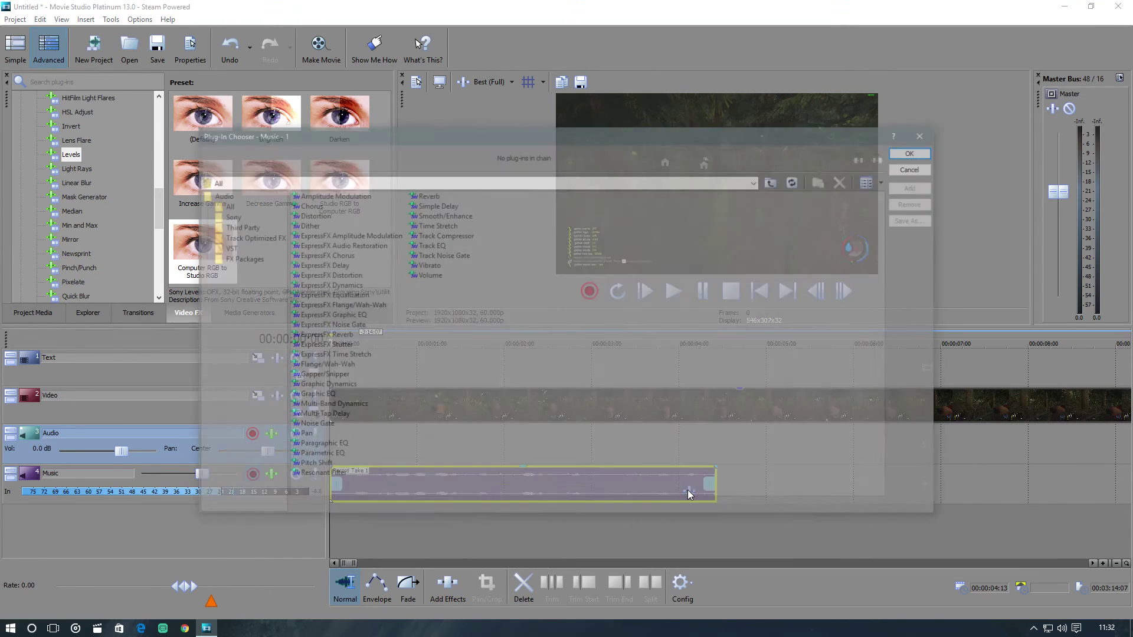
{"action": "left_click", "coordinate": [427, 194]}
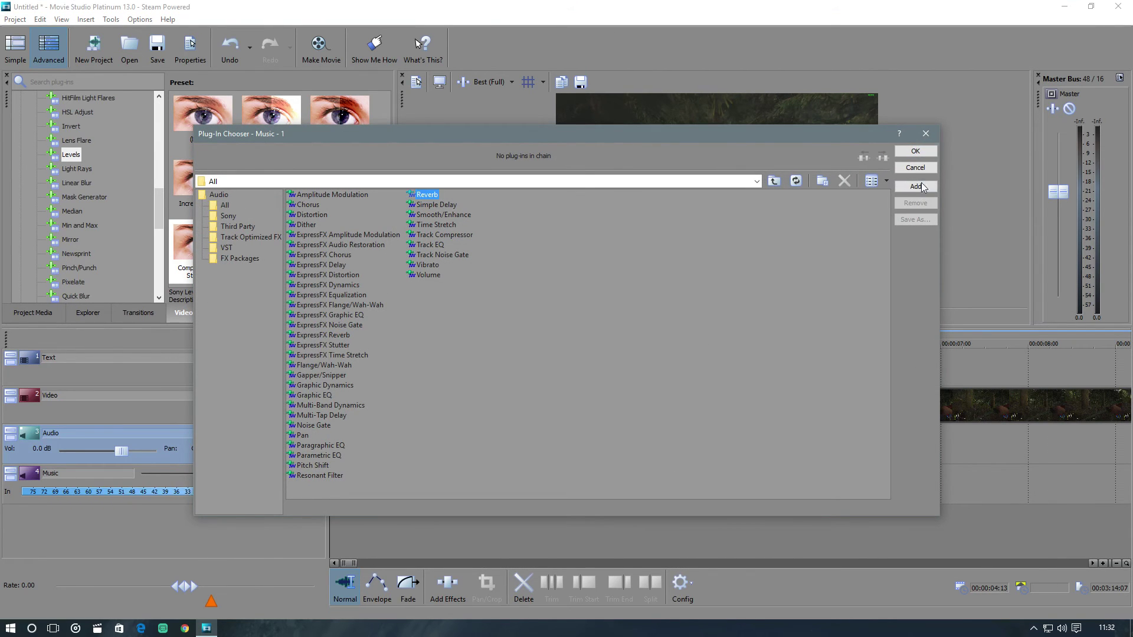
{"action": "left_click", "coordinate": [911, 152]}
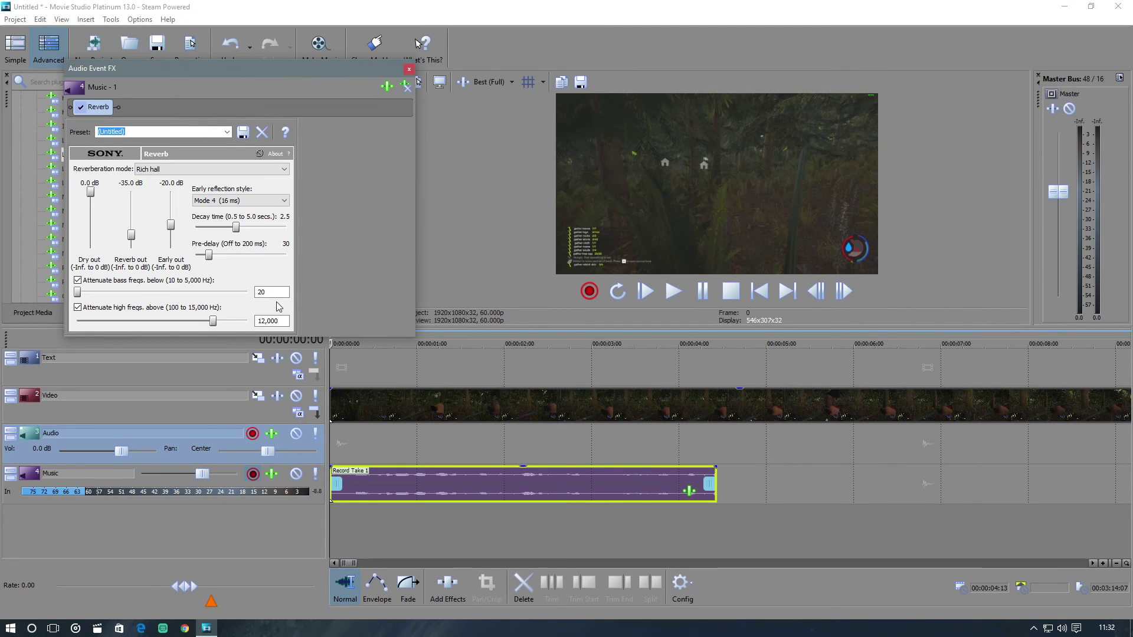
{"action": "left_click", "coordinate": [672, 292]}
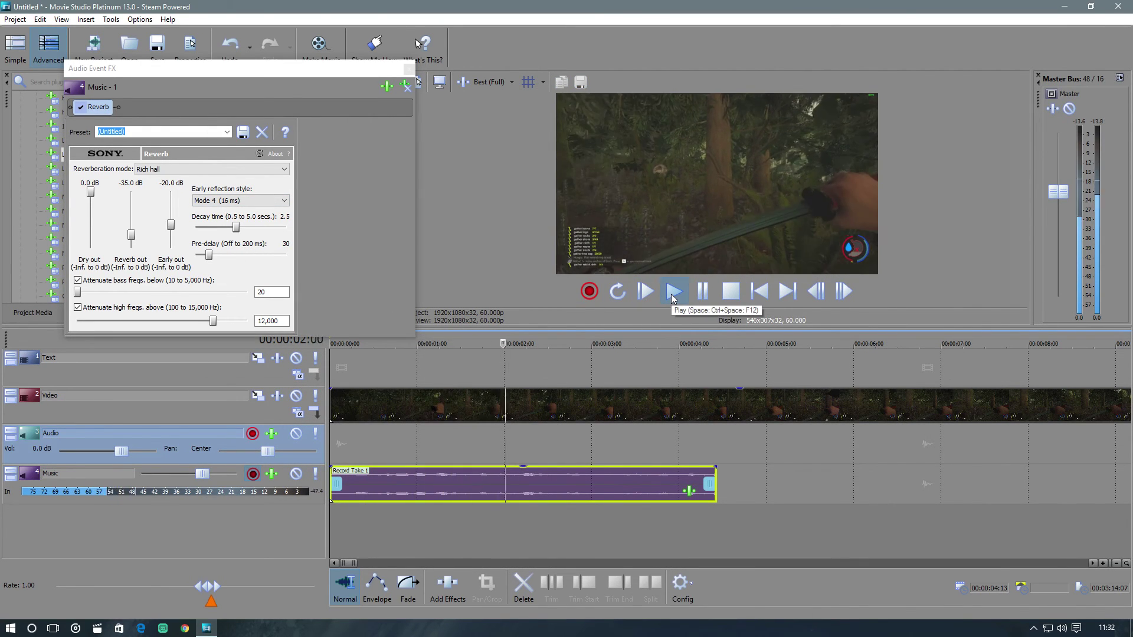
{"action": "left_click", "coordinate": [698, 296]}
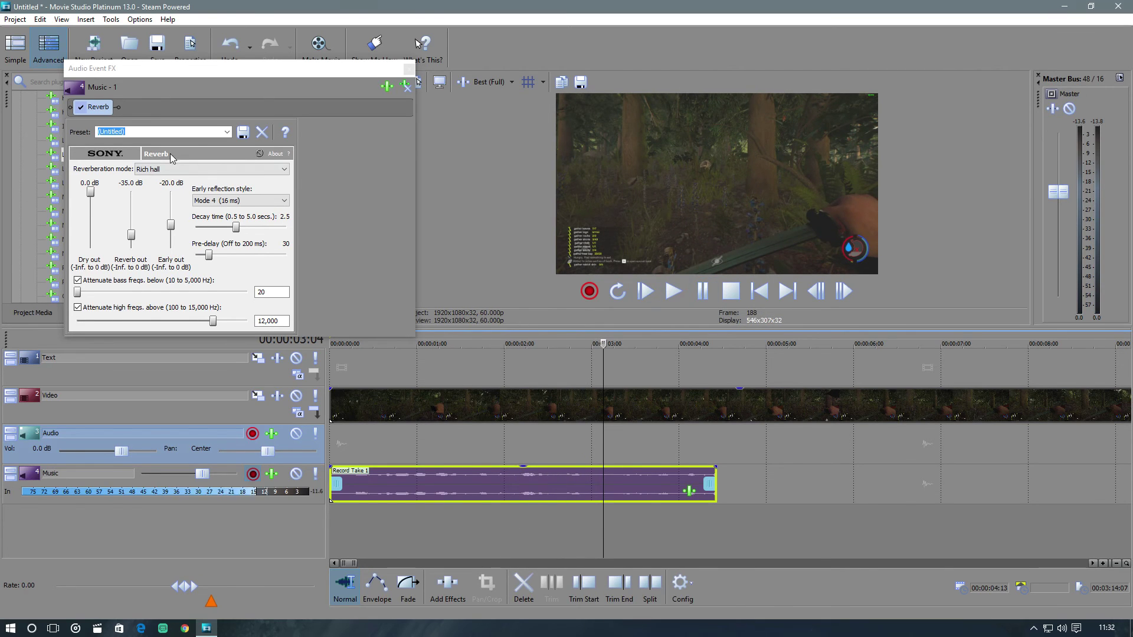
{"action": "left_click", "coordinate": [409, 70]}
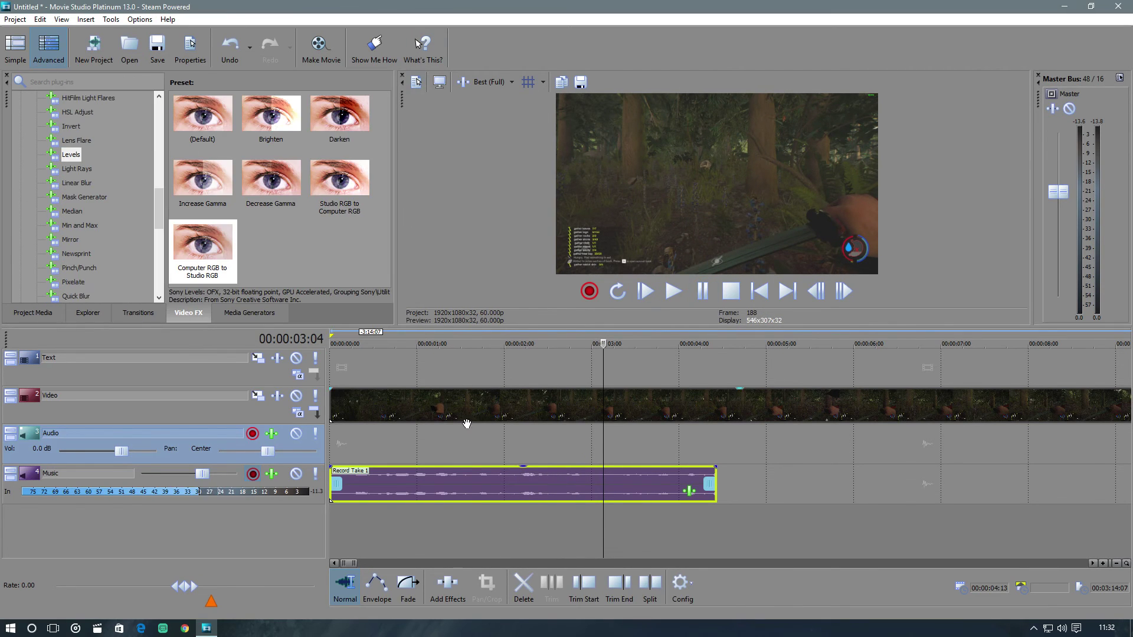
Cut Record Take 1 from the Music track and close Movie Studio
{"action": "right_click", "coordinate": [495, 473]}
{"action": "left_click", "coordinate": [566, 200]}
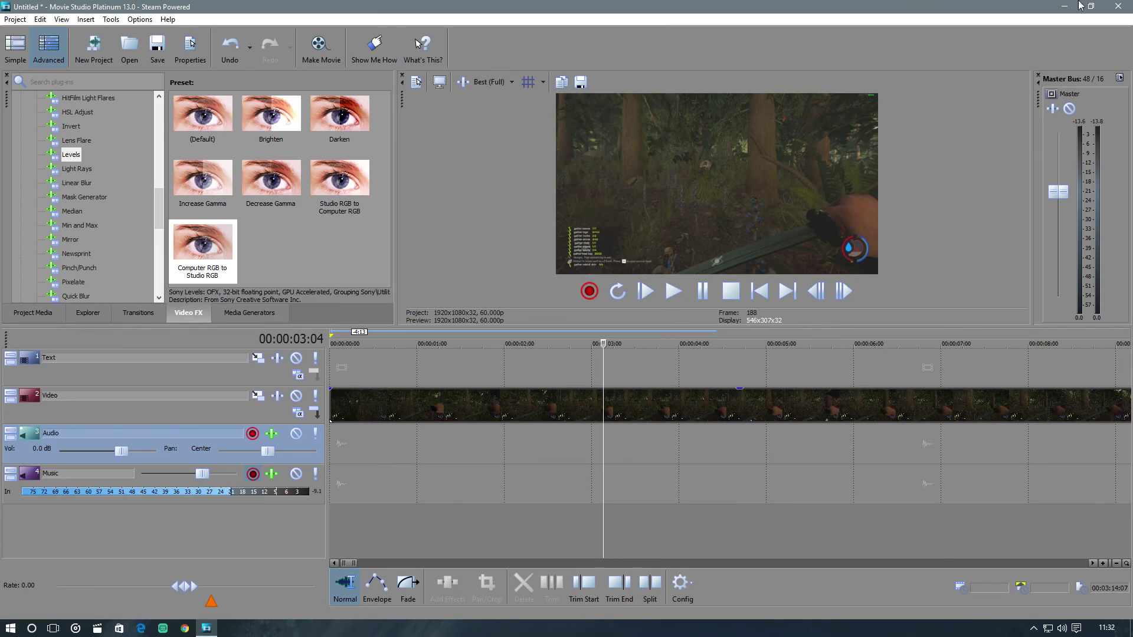
{"action": "left_click", "coordinate": [1125, 7]}
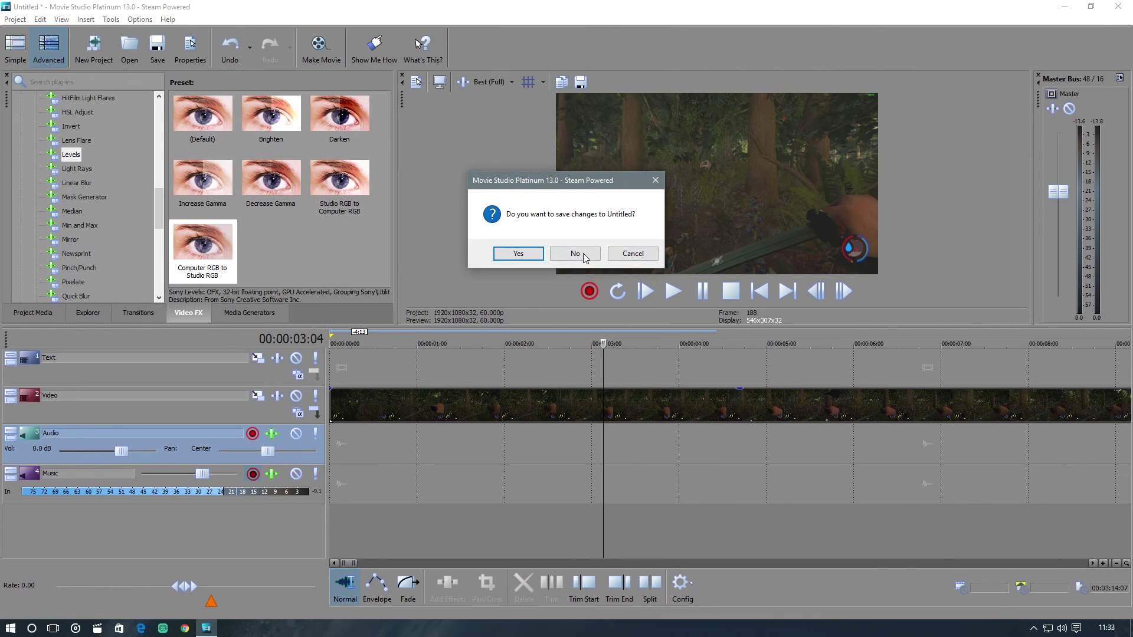
Discard unsaved changes, then browse File Explorer to D: > Documents > Movie Studio projects
{"action": "left_click", "coordinate": [575, 254]}
{"action": "left_click", "coordinate": [10, 629]}
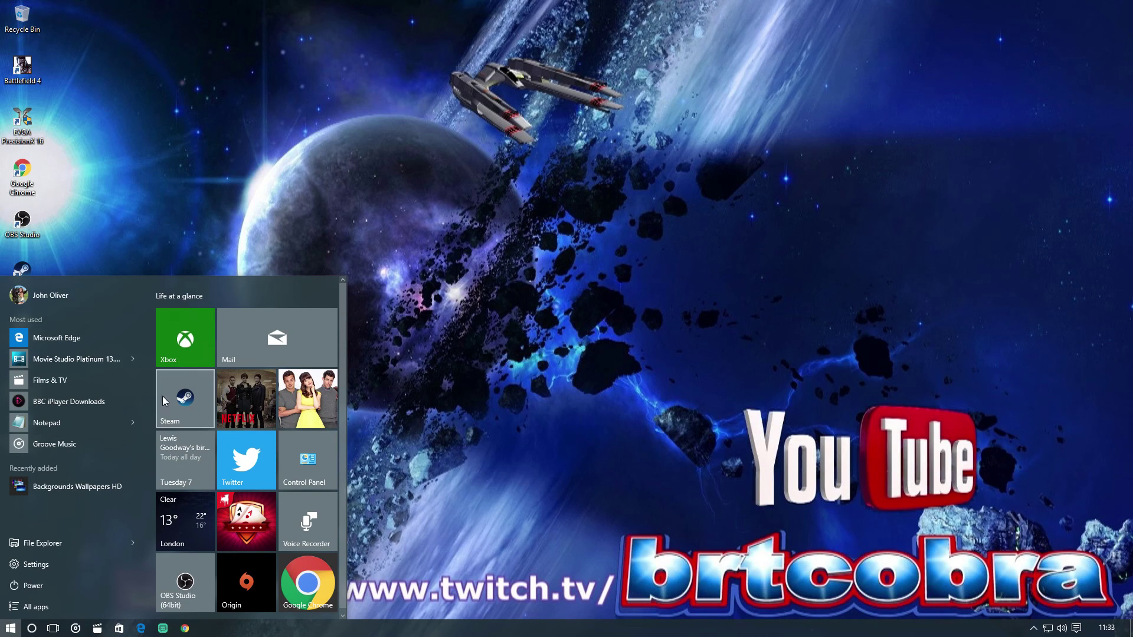
{"action": "left_click", "coordinate": [70, 541]}
{"action": "double_click", "coordinate": [678, 311]}
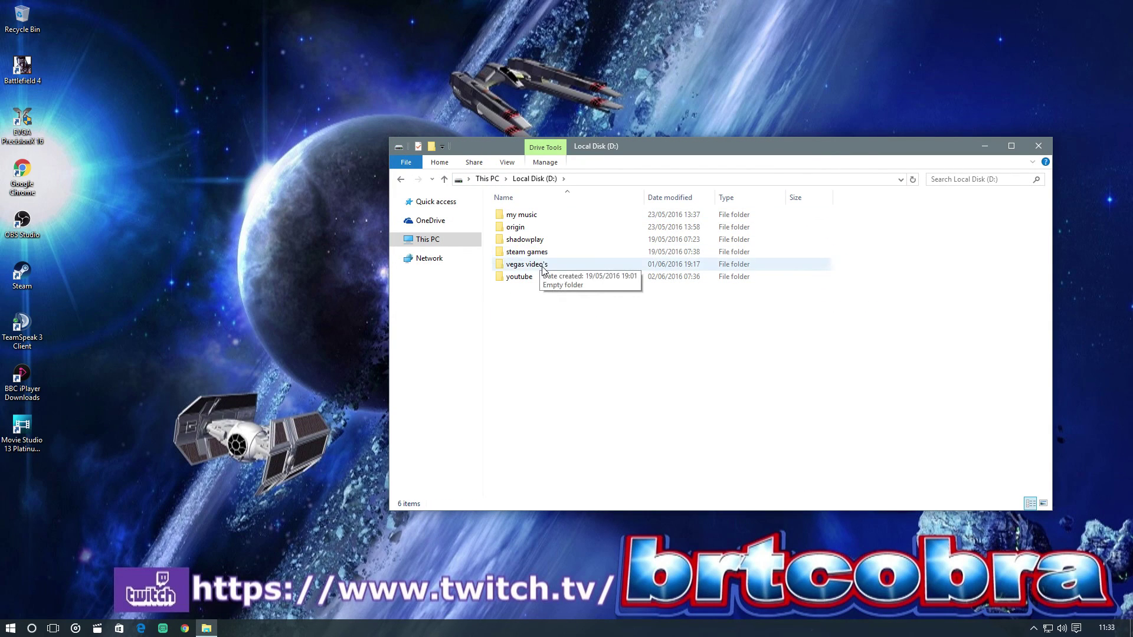
{"action": "double_click", "coordinate": [656, 234]}
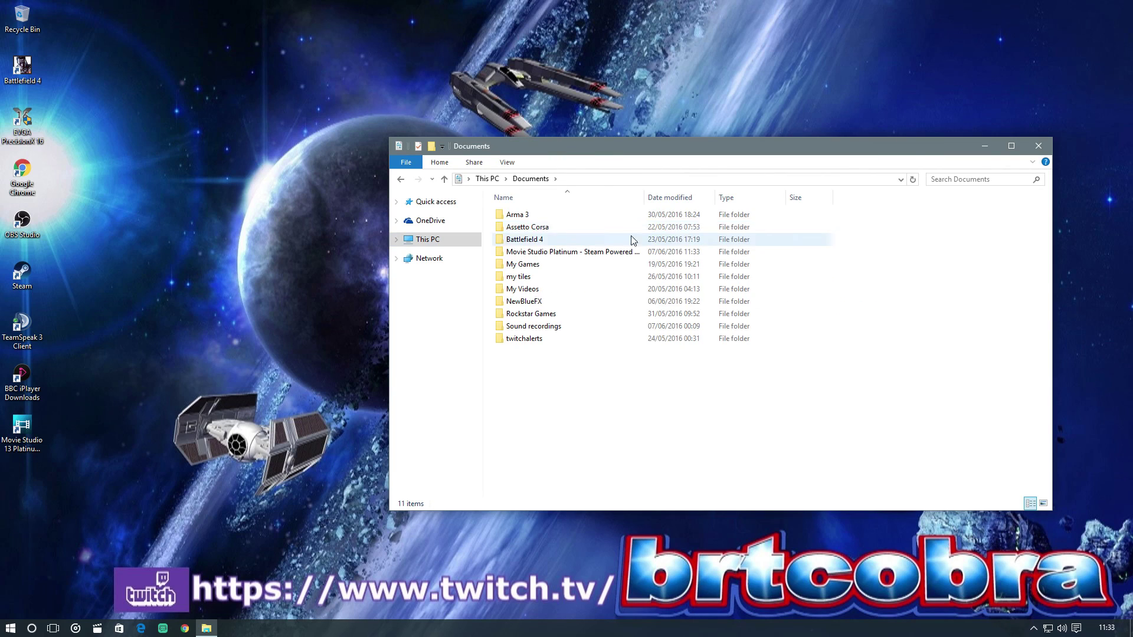
{"action": "double_click", "coordinate": [587, 252]}
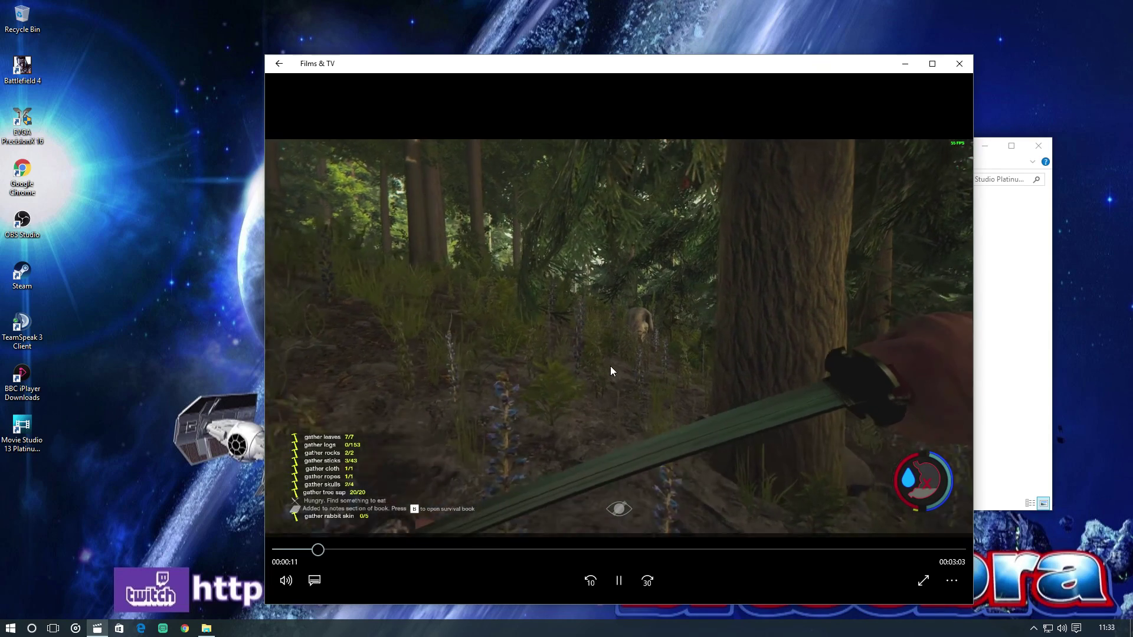
Close Films & TV after watching the rendered Untitled video
{"action": "left_click", "coordinate": [960, 65]}
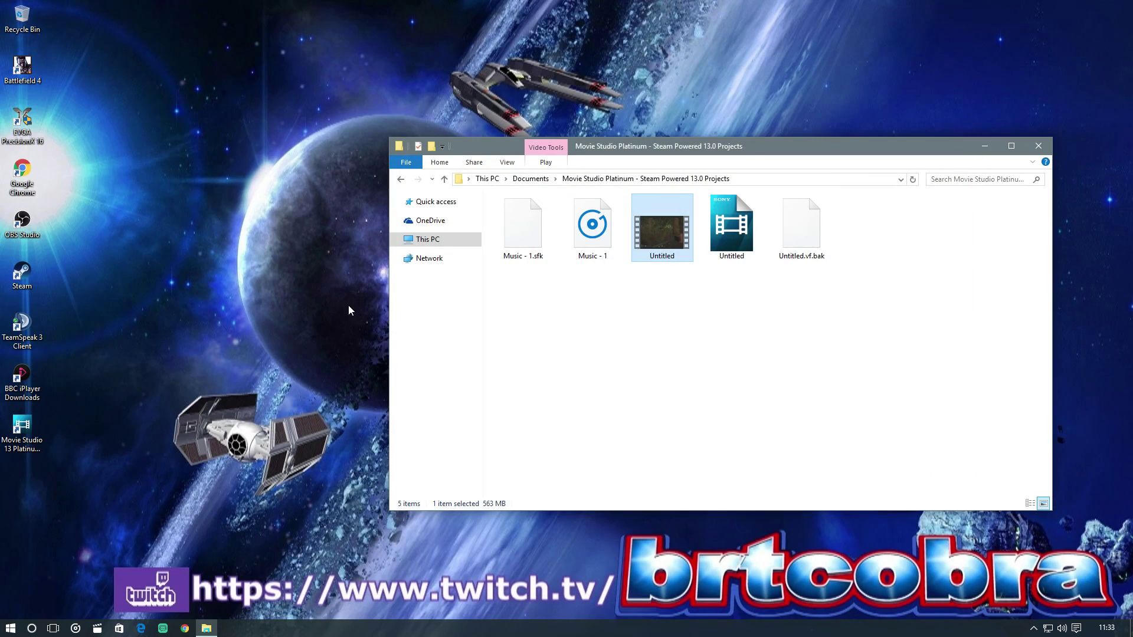